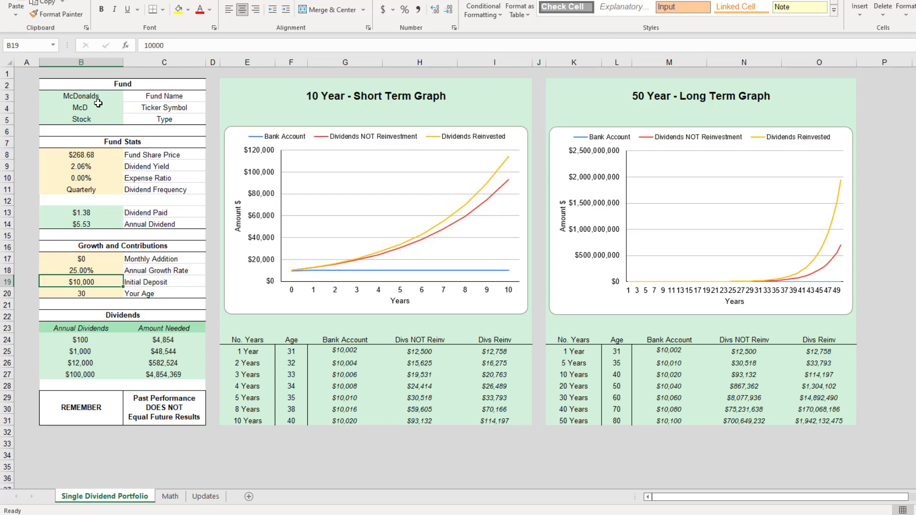
# - Review McDonalds' inputs: $268.68 price, 2.06% yield, 0% expense ratio, quarterly dividends, dividend formulas
pyautogui.click(101, 99)
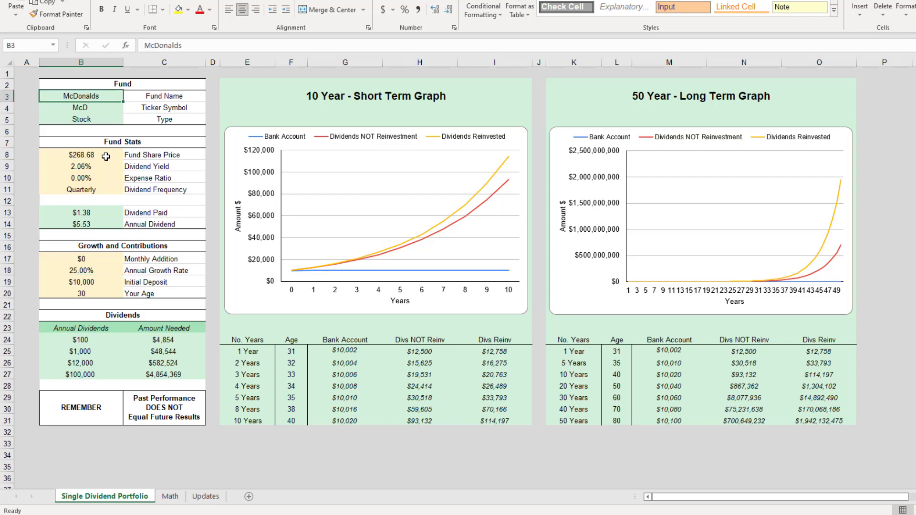
pyautogui.click(104, 165)
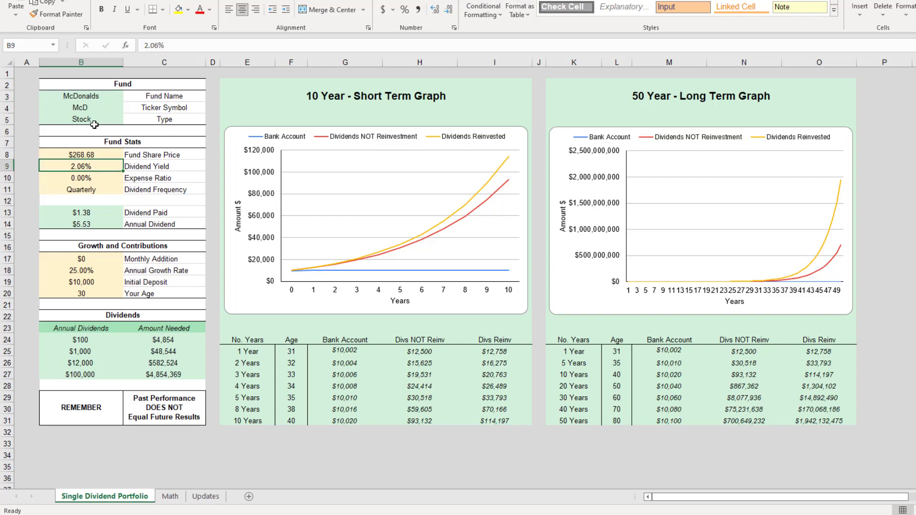
pyautogui.click(106, 153)
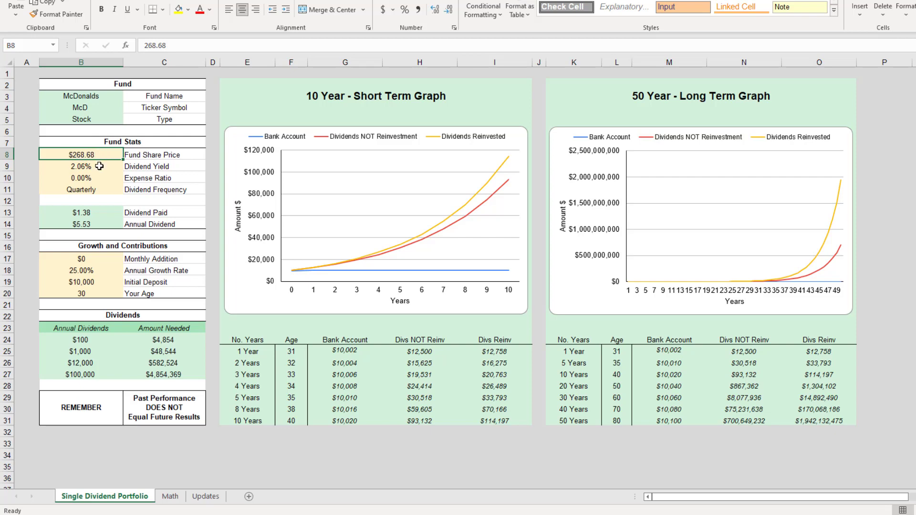
pyautogui.click(99, 166)
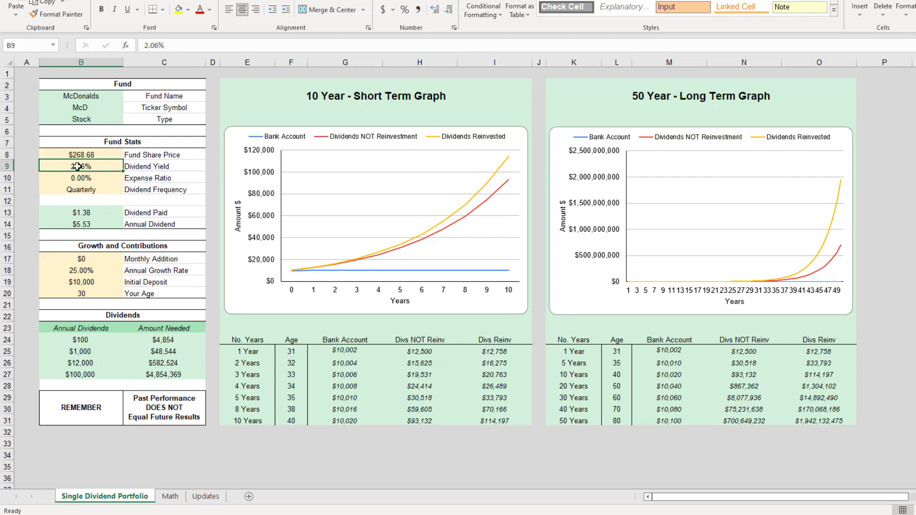
pyautogui.click(102, 179)
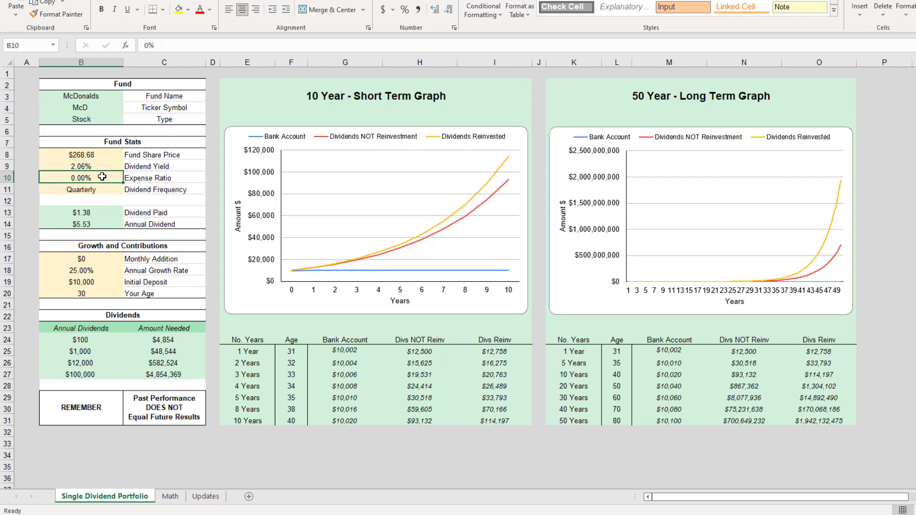
pyautogui.click(105, 189)
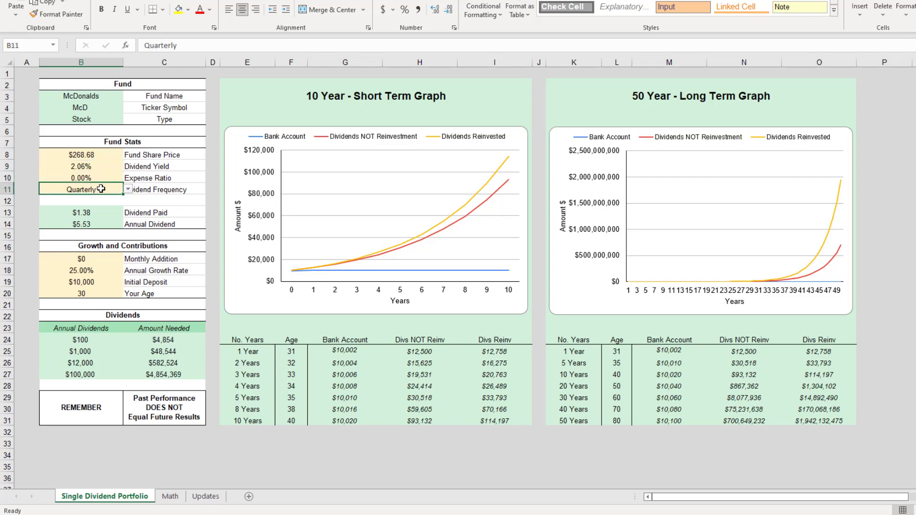
pyautogui.click(96, 212)
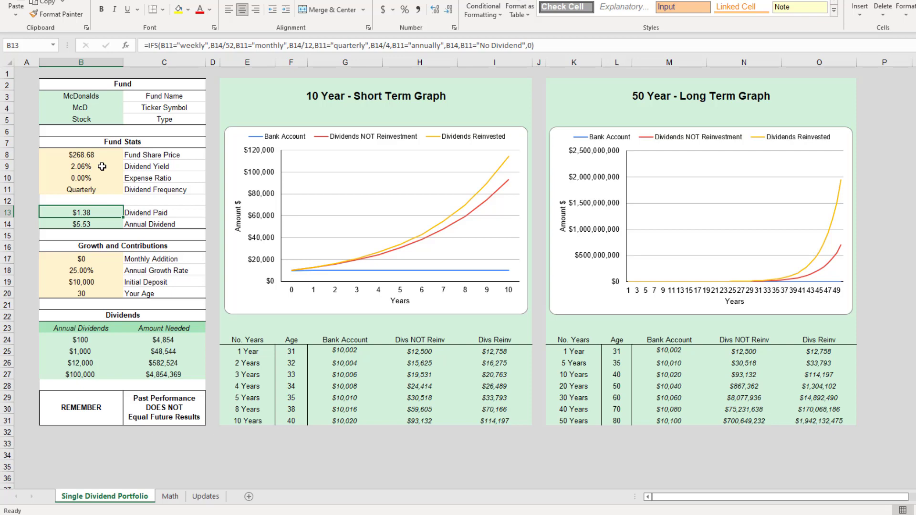
pyautogui.click(102, 227)
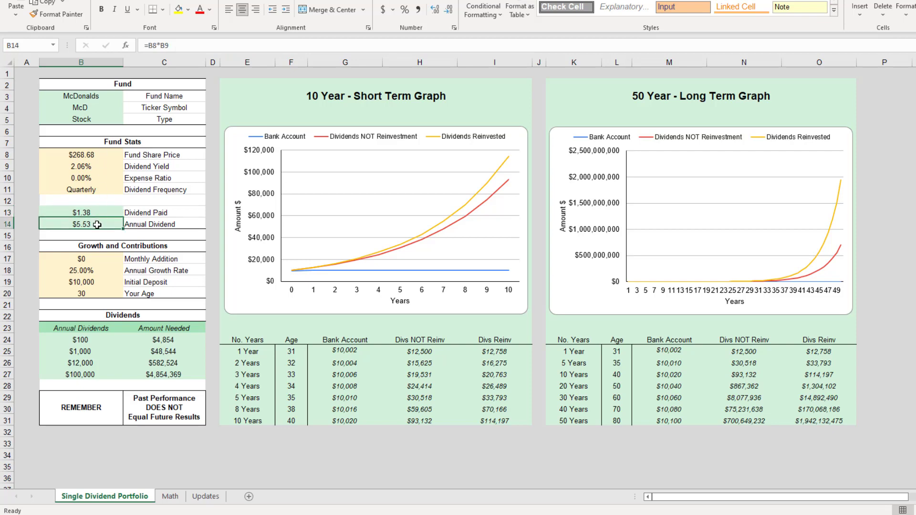
# - Change the annual growth rate from 25% to 15% and compare the 1-year and 10-year projections
pyautogui.click(101, 269)
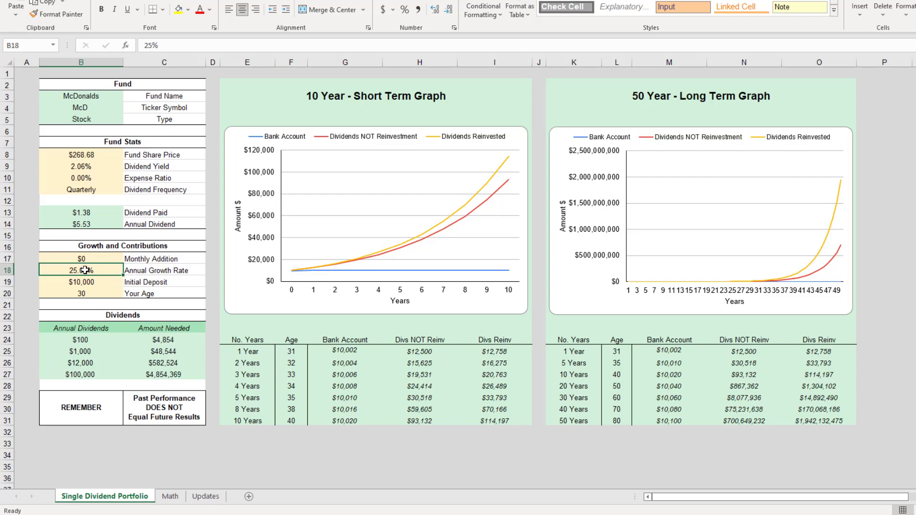
pyautogui.write('15')
pyautogui.press('Return')
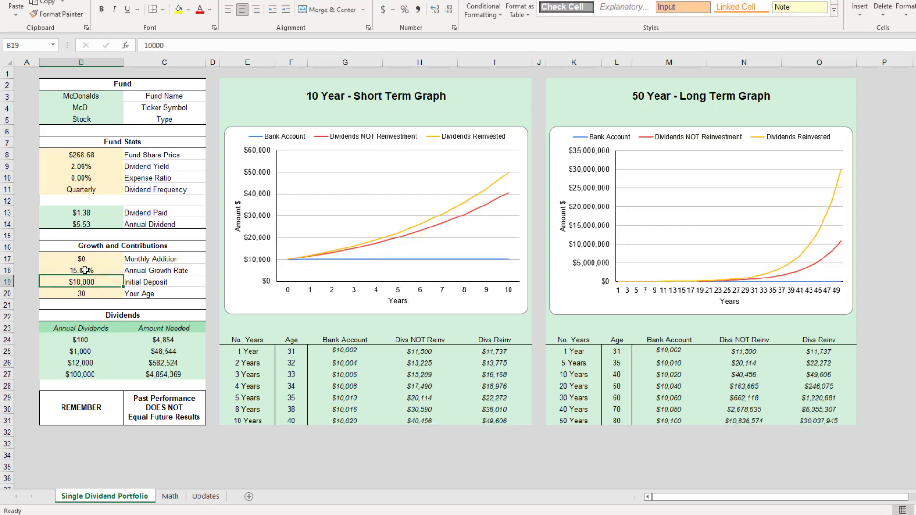
pyautogui.click(108, 271)
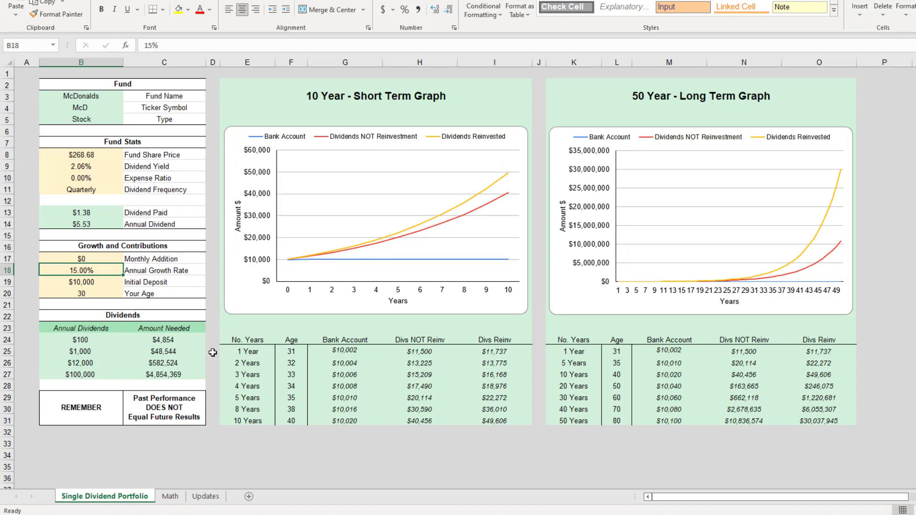
pyautogui.click(251, 351)
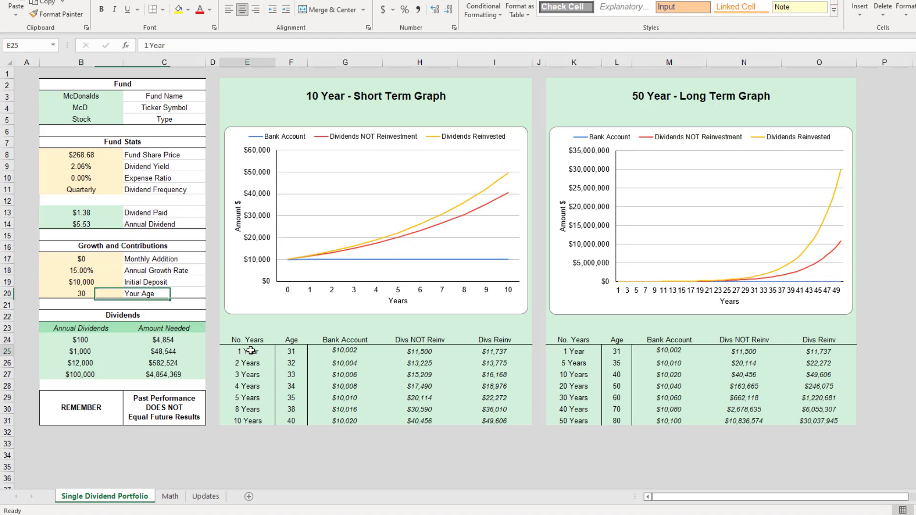
pyautogui.click(250, 419)
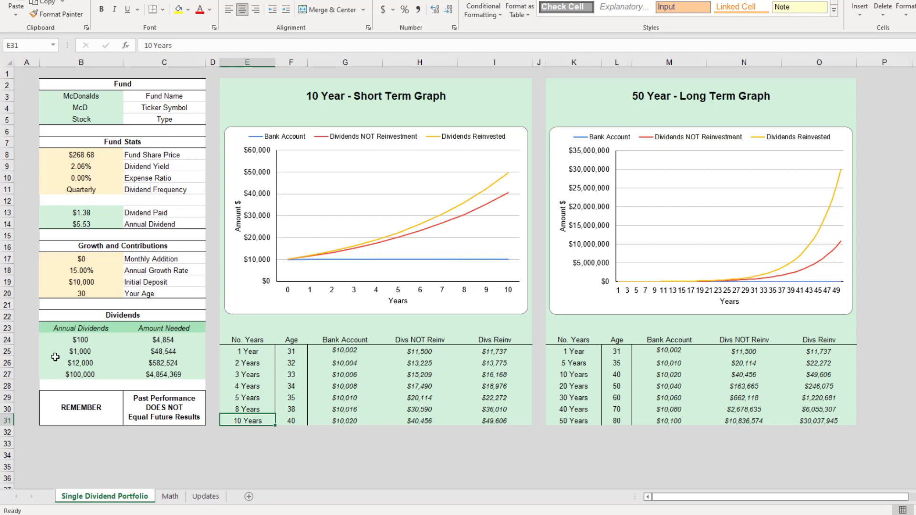
pyautogui.moveTo(55, 340); pyautogui.dragTo(191, 375)
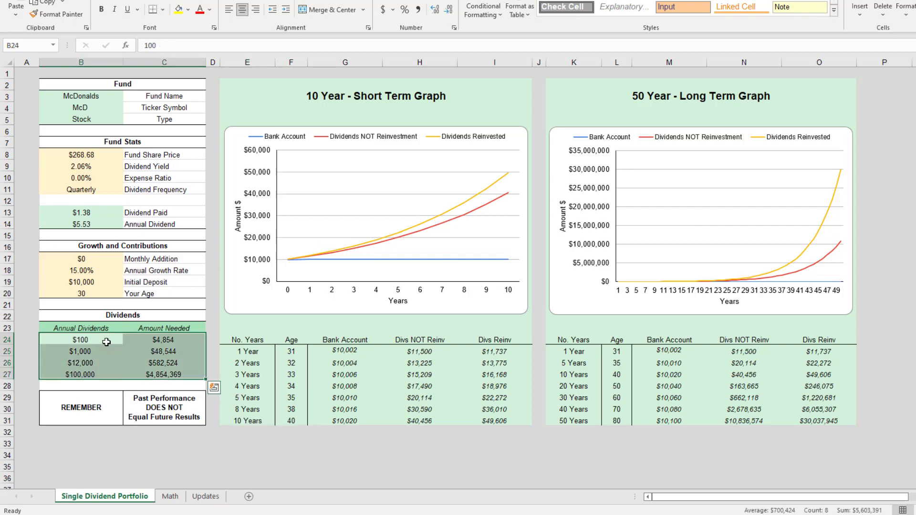
pyautogui.click(107, 341)
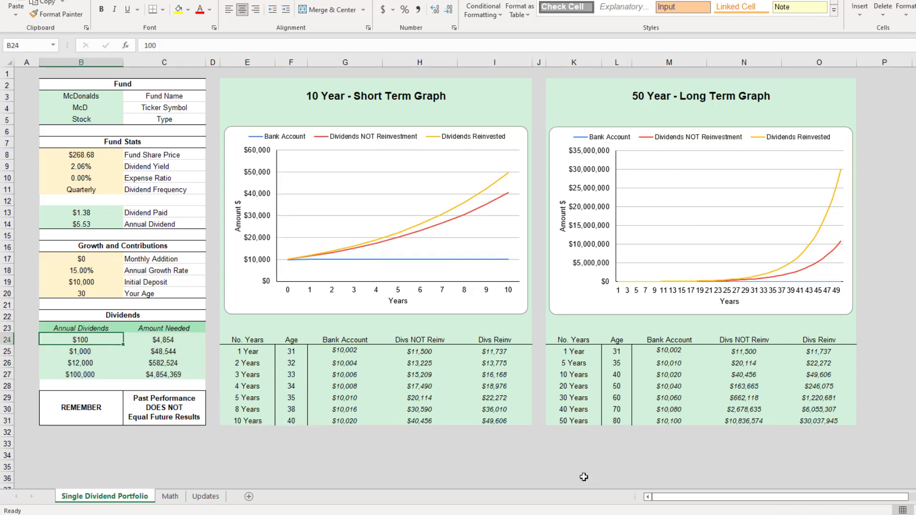
pyautogui.moveTo(634, 514)
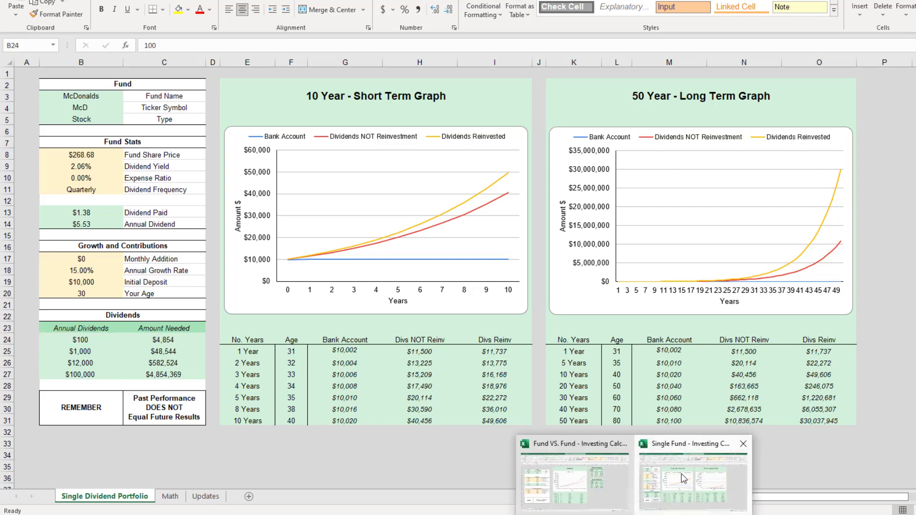
pyautogui.click(578, 477)
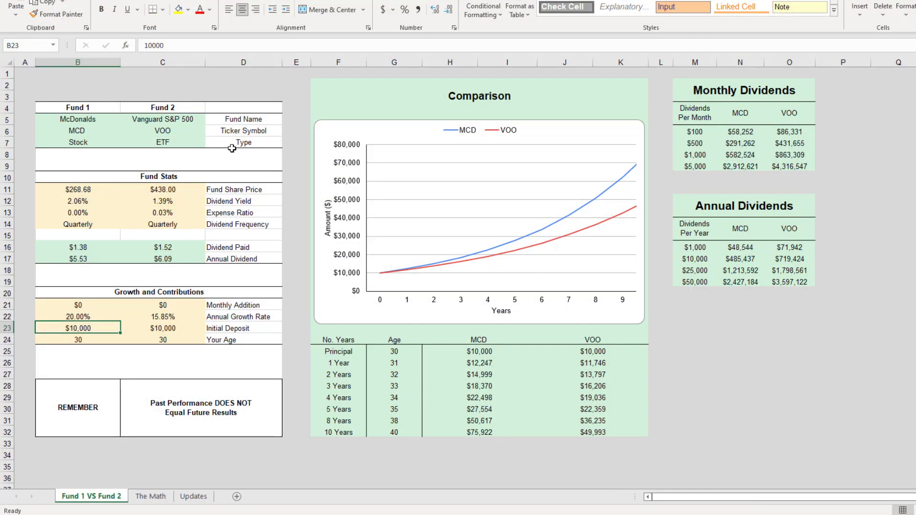
pyautogui.click(76, 130)
pyautogui.click(135, 130)
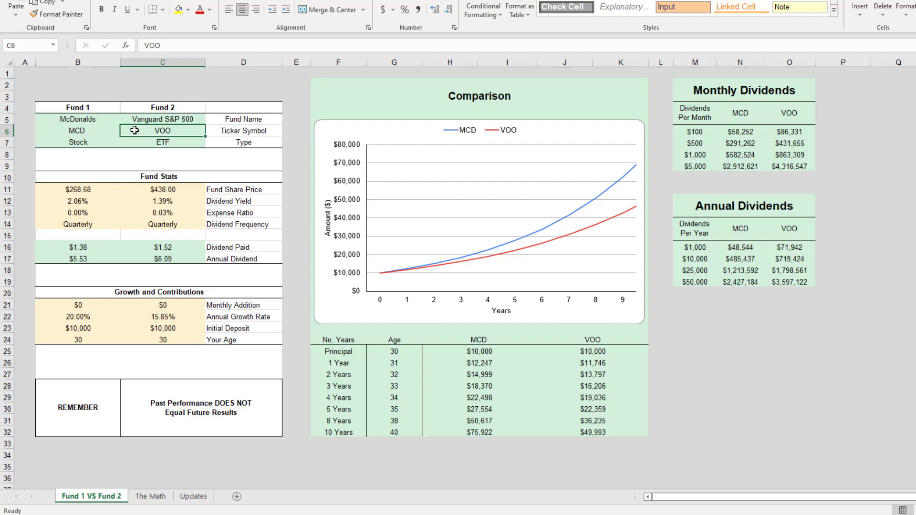
pyautogui.moveTo(634, 514)
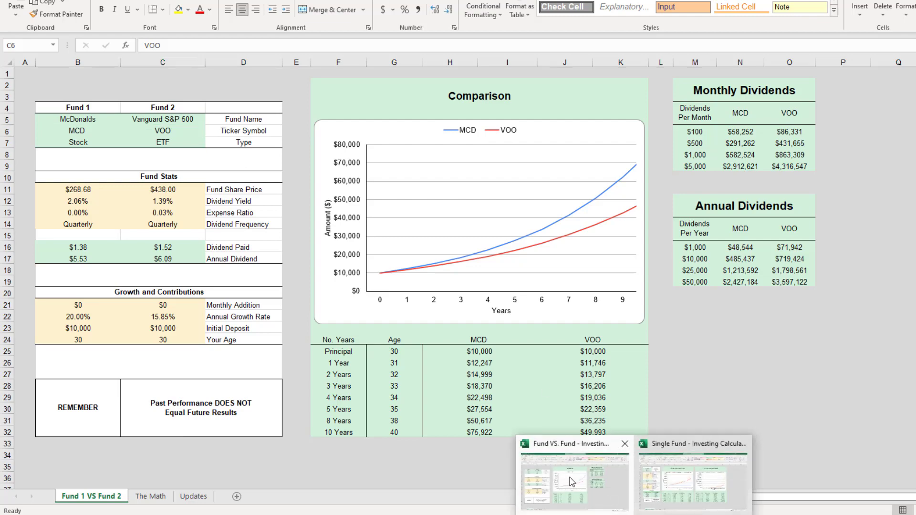
pyautogui.click(758, 465)
pyautogui.moveTo(343, 514)
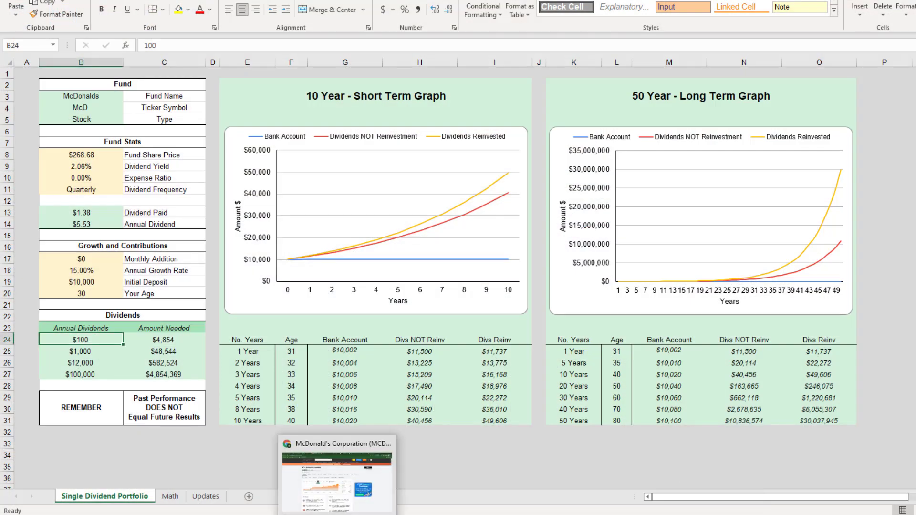
# - Switch to the MCD page in the browser and view its 5-year, then 10-year price chart
pyautogui.click(343, 473)
pyautogui.scroll(-1, 102, 188)
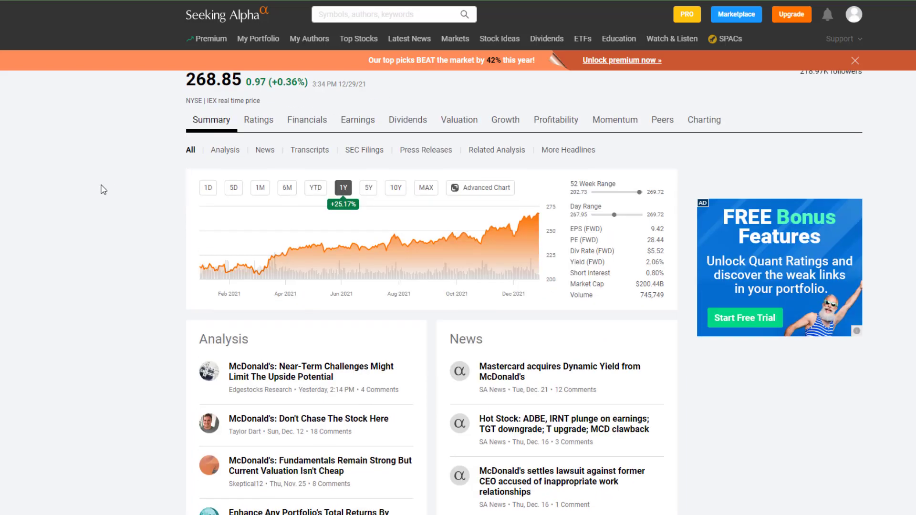
pyautogui.scroll(1, 102, 188)
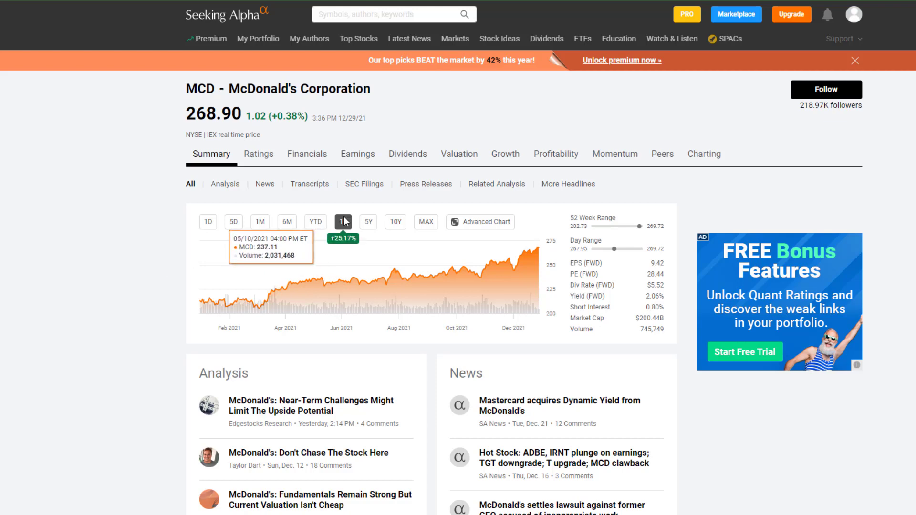
pyautogui.click(371, 222)
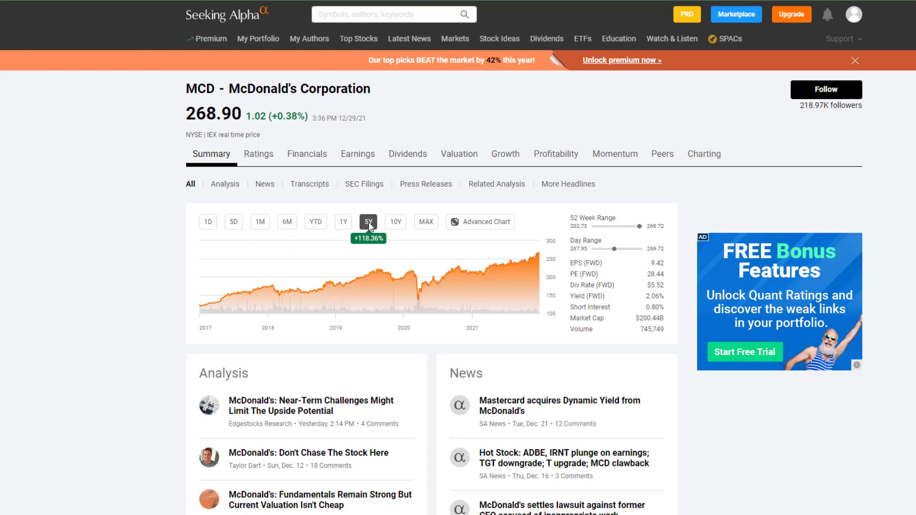
pyautogui.click(396, 223)
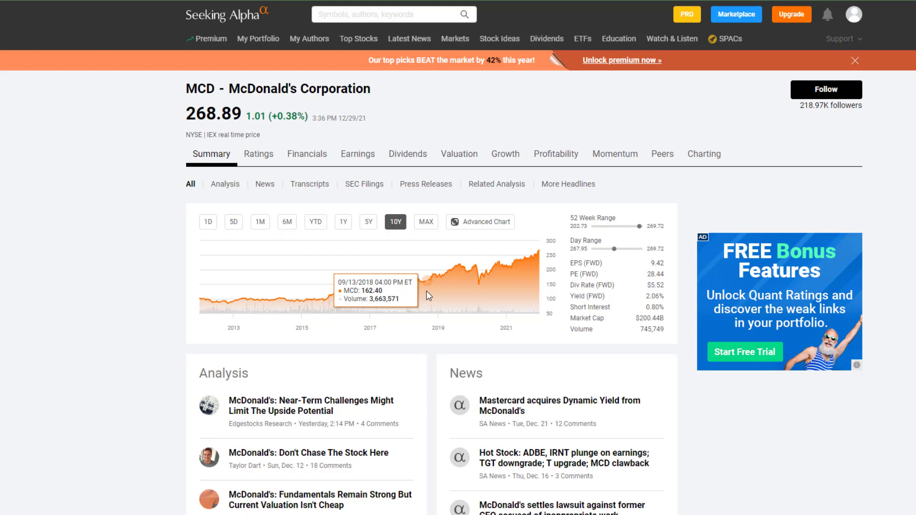
# - View McDonald's full-history price chart, then set the chart back to one year
pyautogui.click(426, 222)
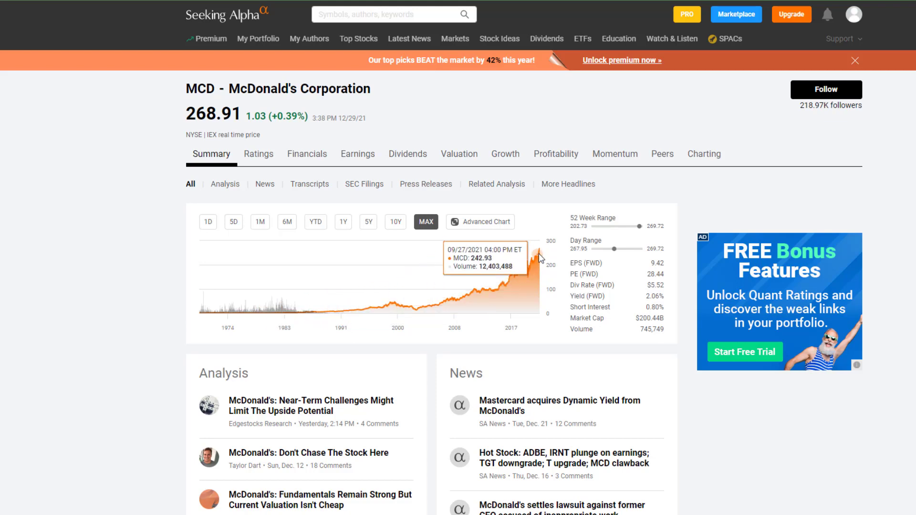
pyautogui.click(343, 223)
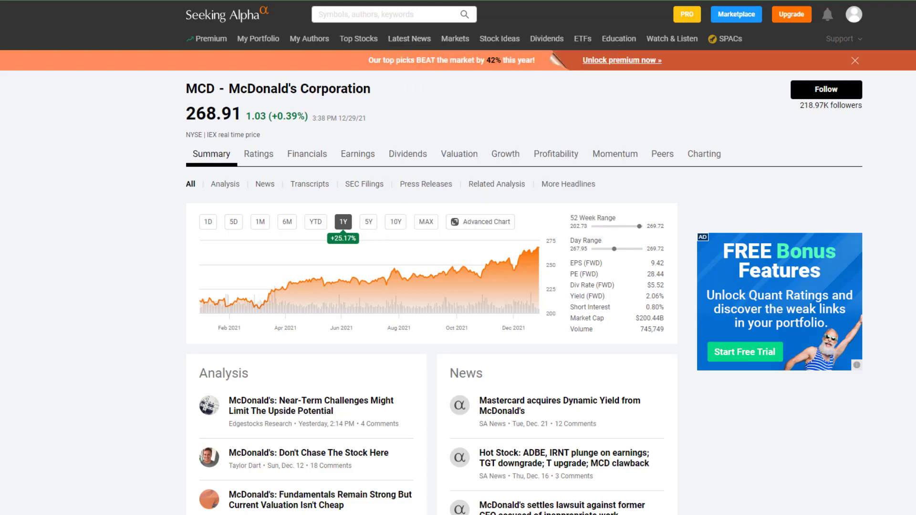
# - Show McDonald's MAX dividend history back to 1985, then go back to the Excel calculator
pyautogui.scroll(-10, 110, 320)
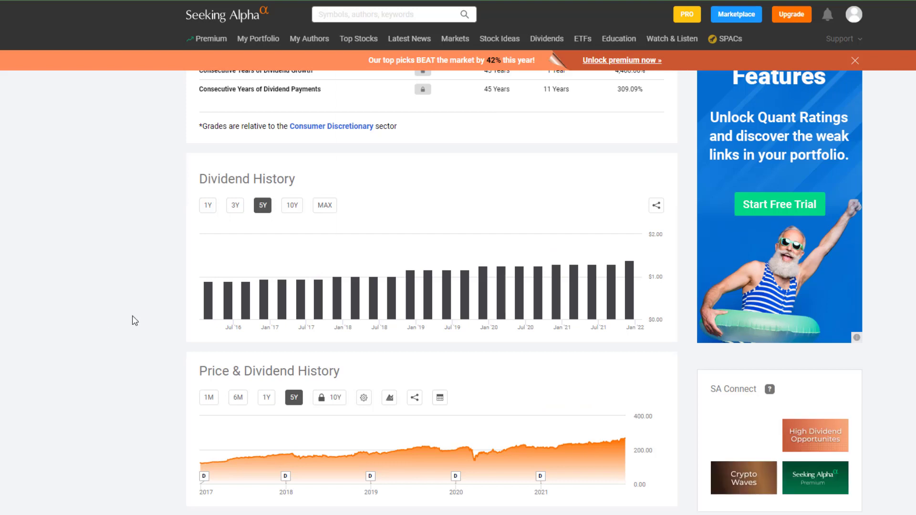
pyautogui.scroll(1, 134, 320)
pyautogui.scroll(1, 135, 321)
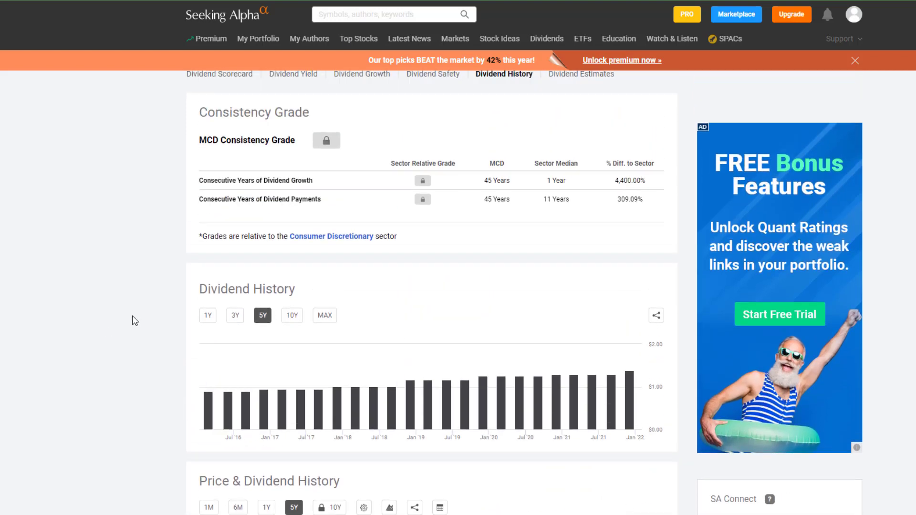
pyautogui.scroll(-1, 135, 321)
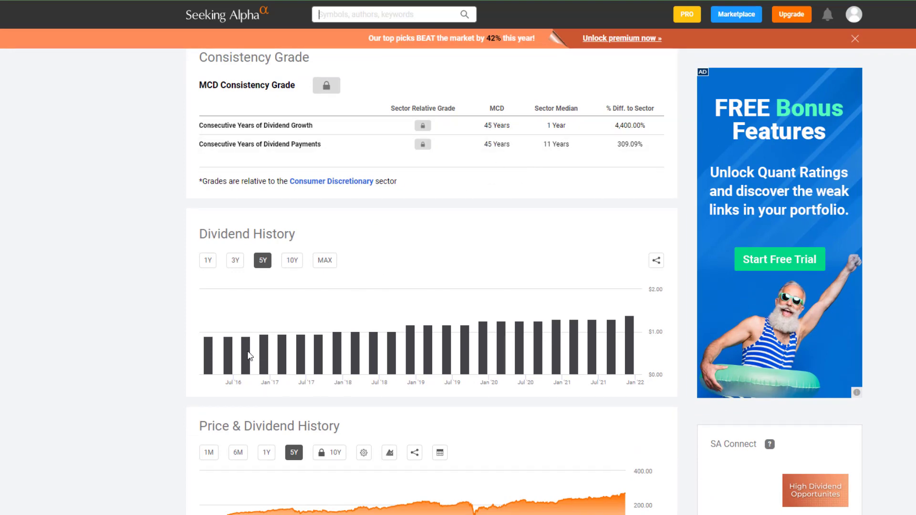
pyautogui.moveTo(300, 362)
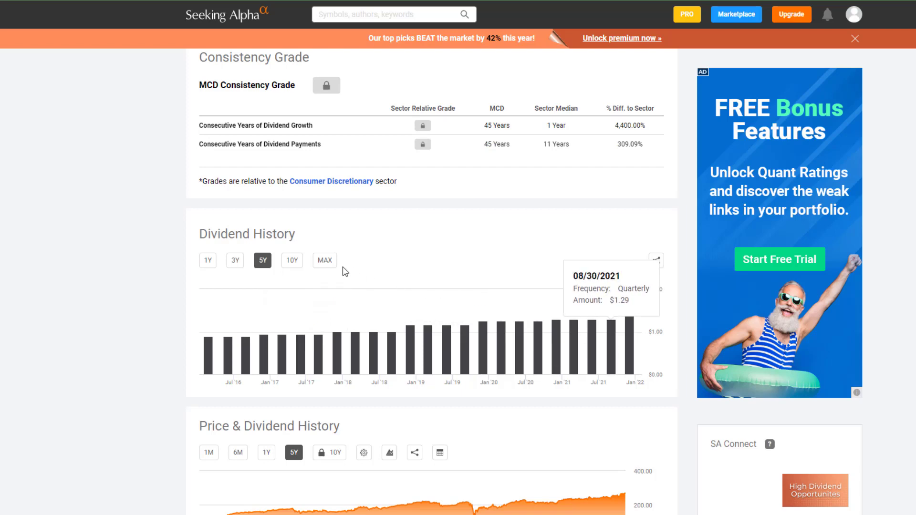
pyautogui.click(325, 262)
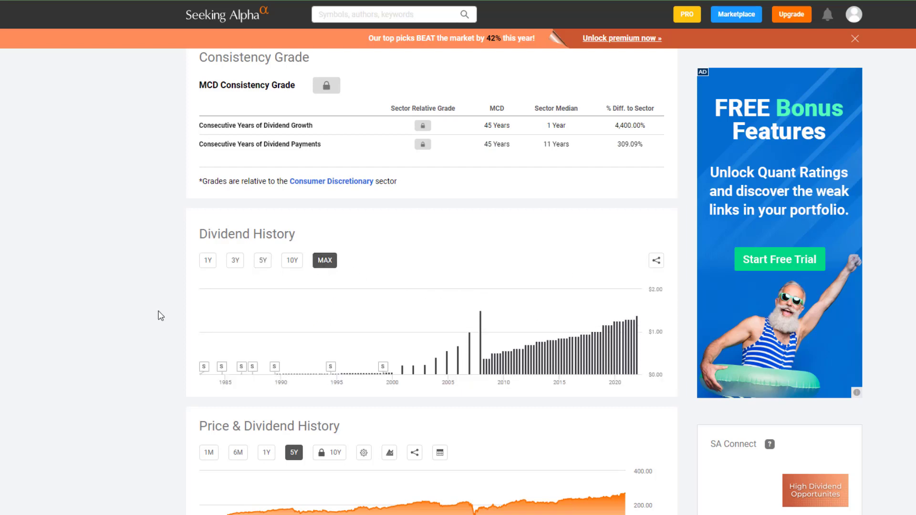
pyautogui.scroll(-1, 161, 316)
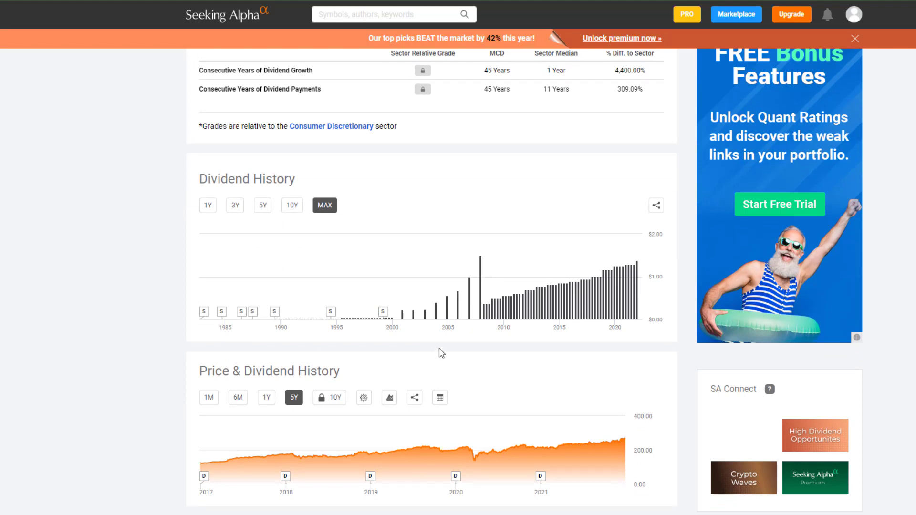
pyautogui.moveTo(487, 321)
pyautogui.hotkey('alt', 'Tab')
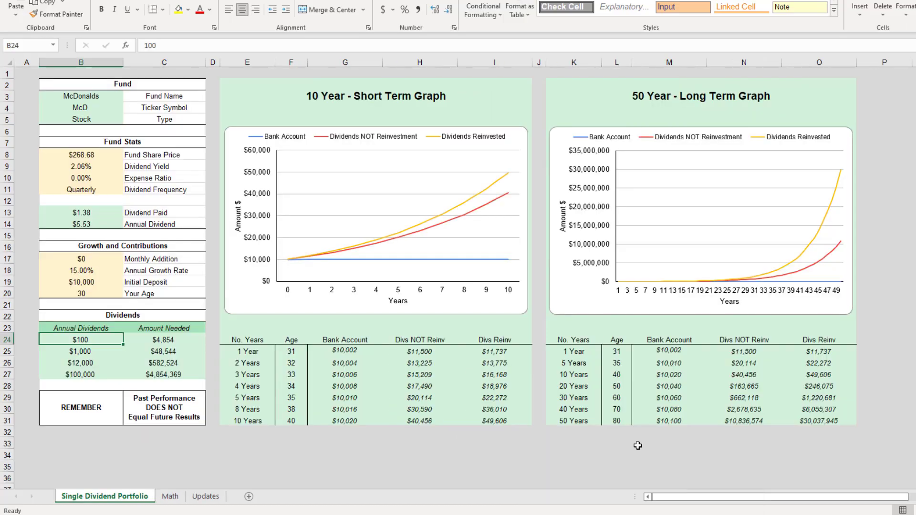
# - Set the annual growth rate to 10% and check the 10-year reinvested dividends total
pyautogui.click(85, 269)
pyautogui.click(86, 293)
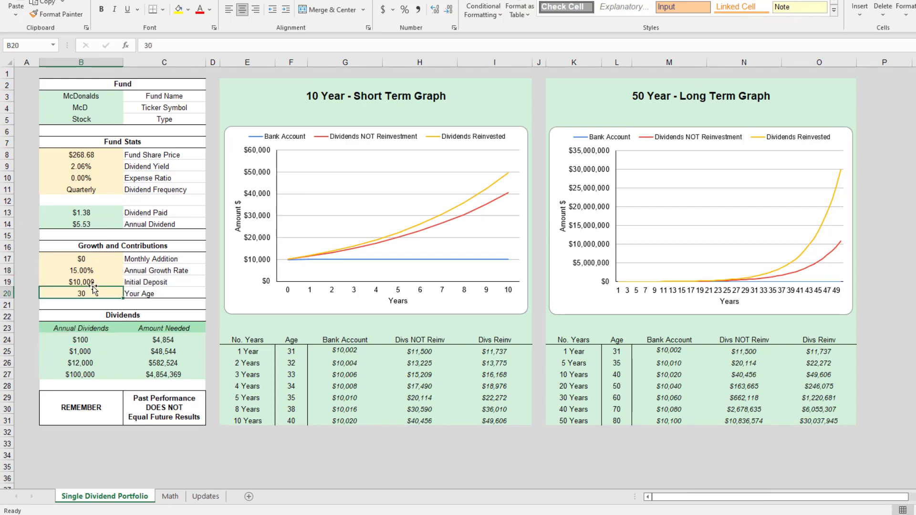
pyautogui.click(98, 282)
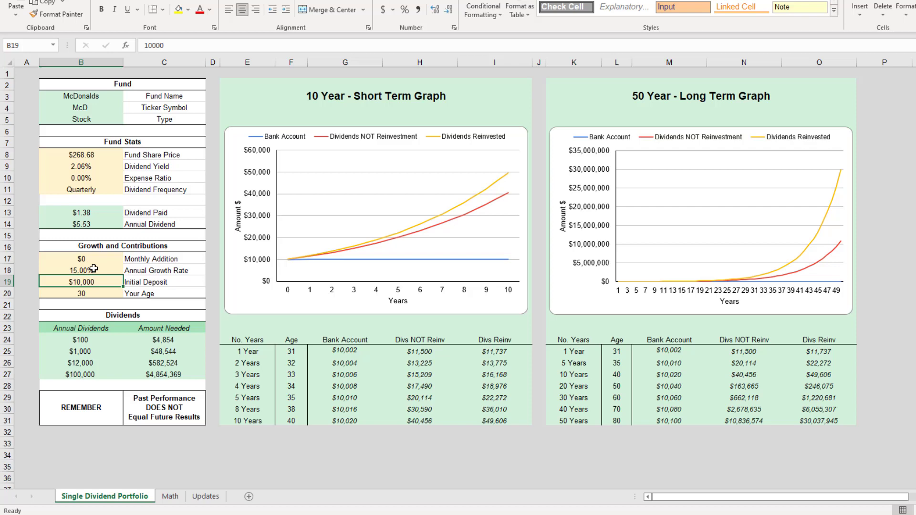
pyautogui.click(94, 270)
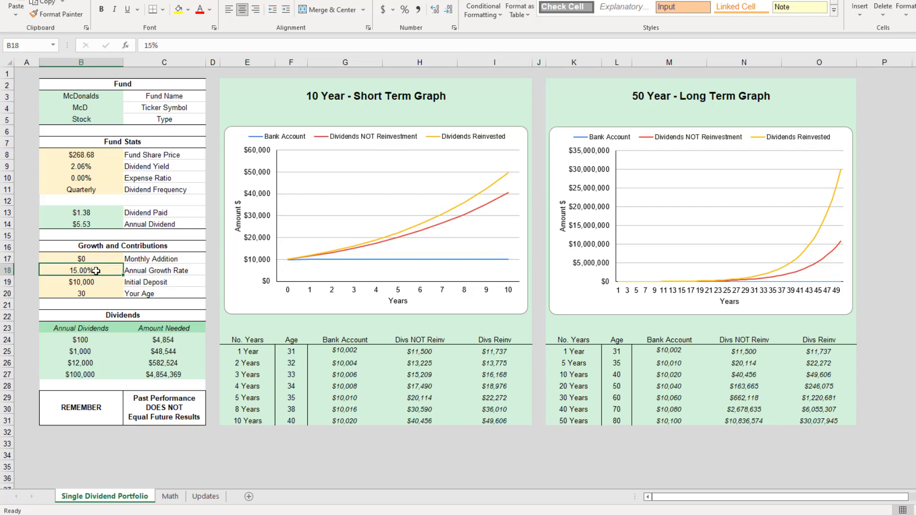
pyautogui.write('10')
pyautogui.press('Return')
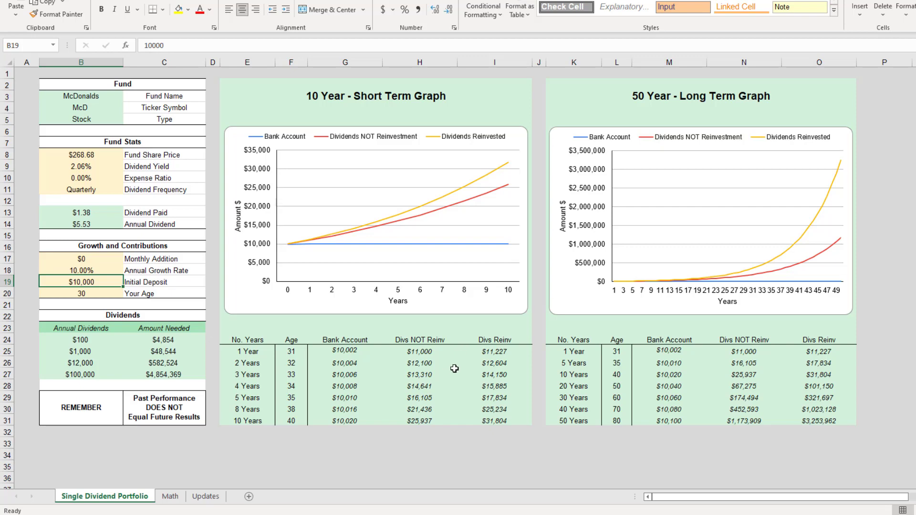
pyautogui.click(472, 421)
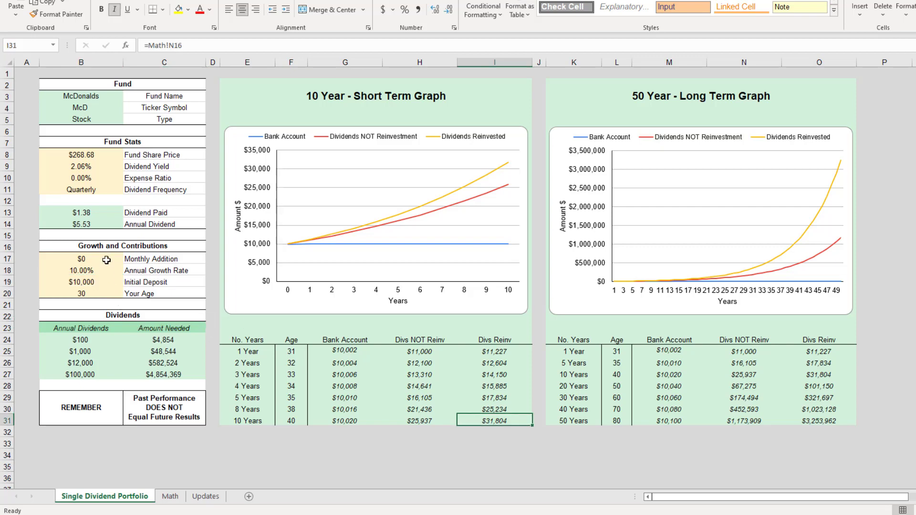
# - Rerun the growth rate at 15%, then 20%, giving a $75,922 10-year reinvested total
pyautogui.click(96, 270)
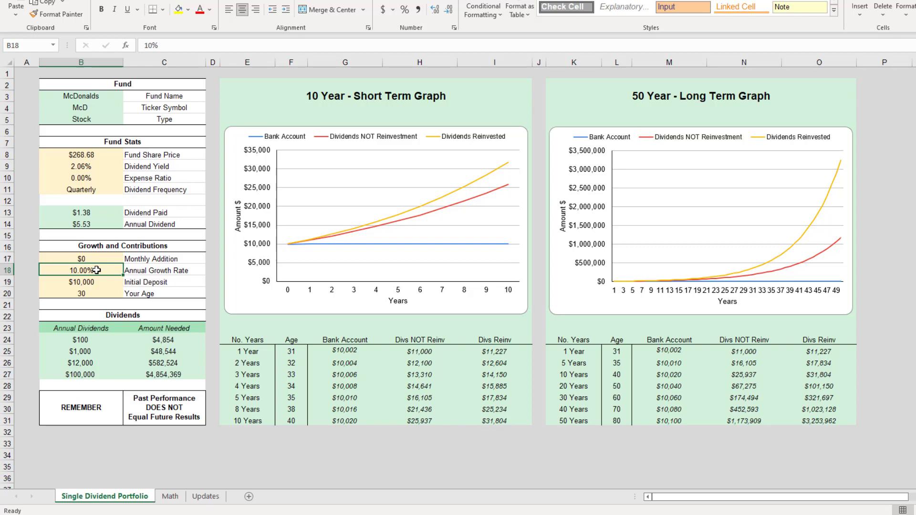
pyautogui.write('15')
pyautogui.press('Return')
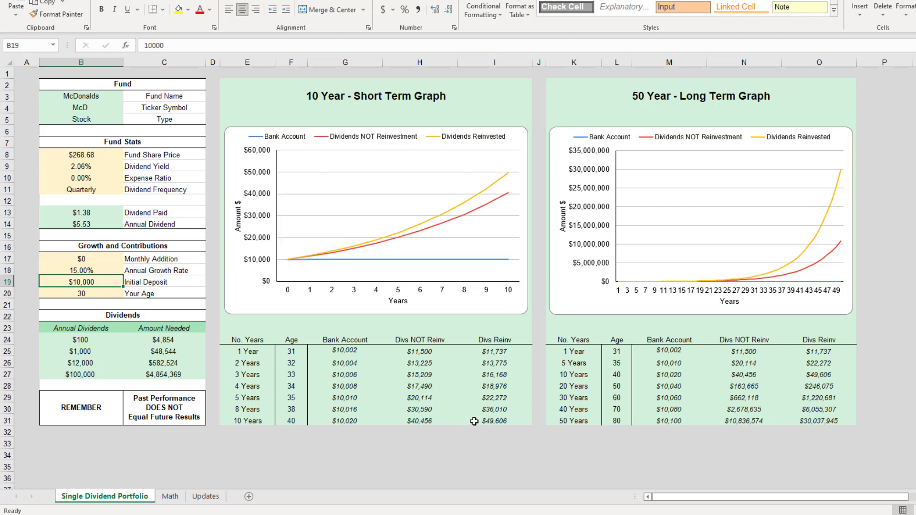
pyautogui.click(112, 267)
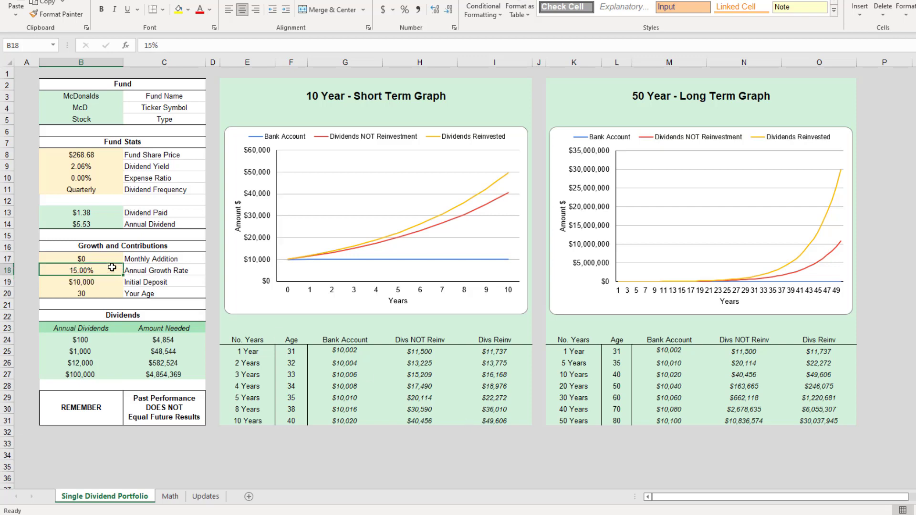
pyautogui.write('20')
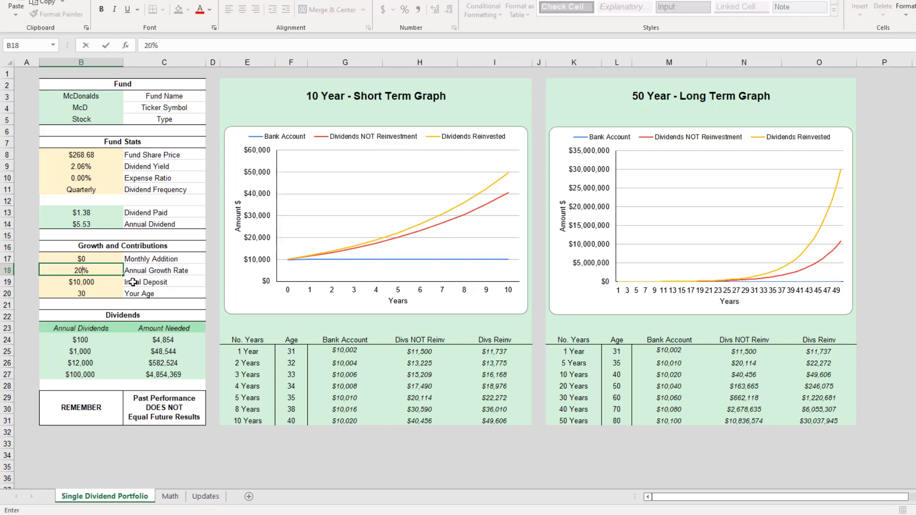
pyautogui.press('Return')
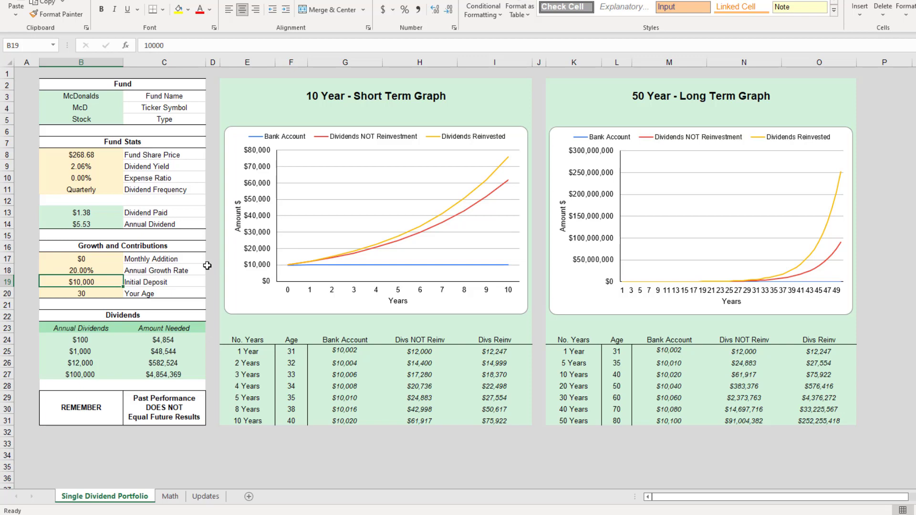
pyautogui.click(106, 271)
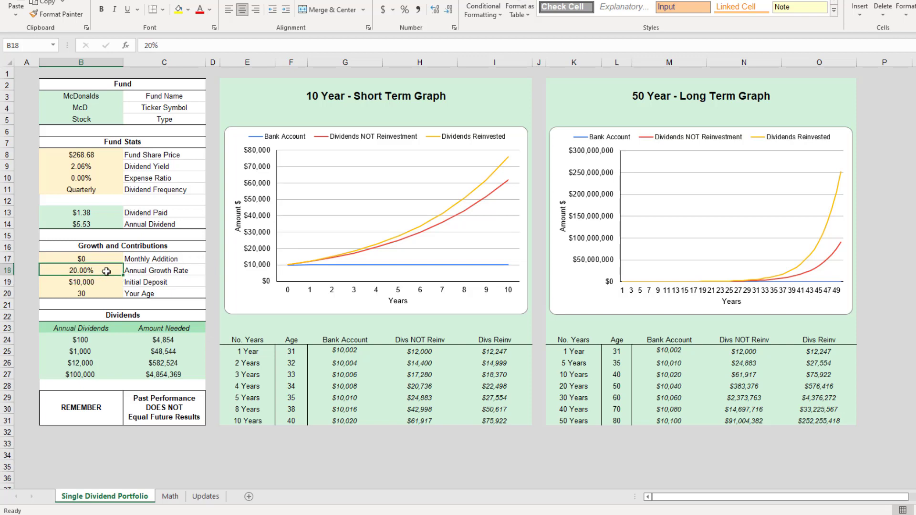
pyautogui.click(475, 420)
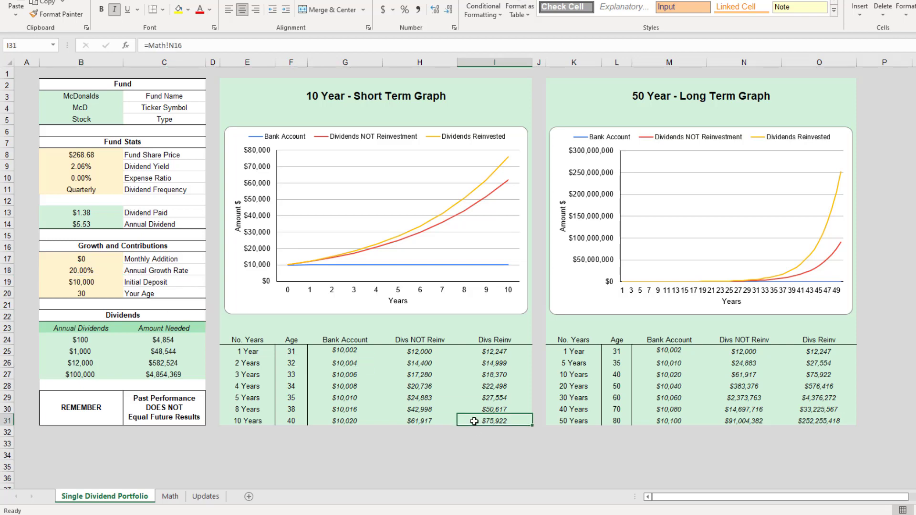
pyautogui.click(94, 339)
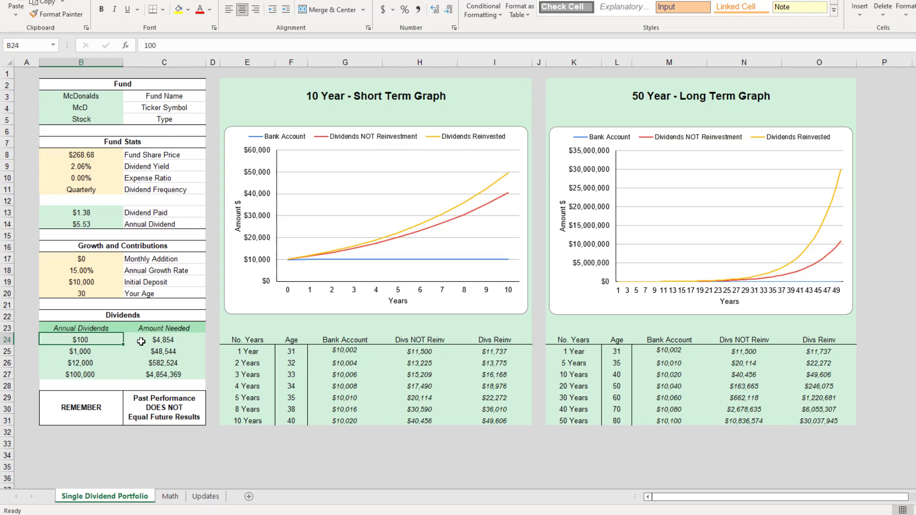
pyautogui.click(102, 353)
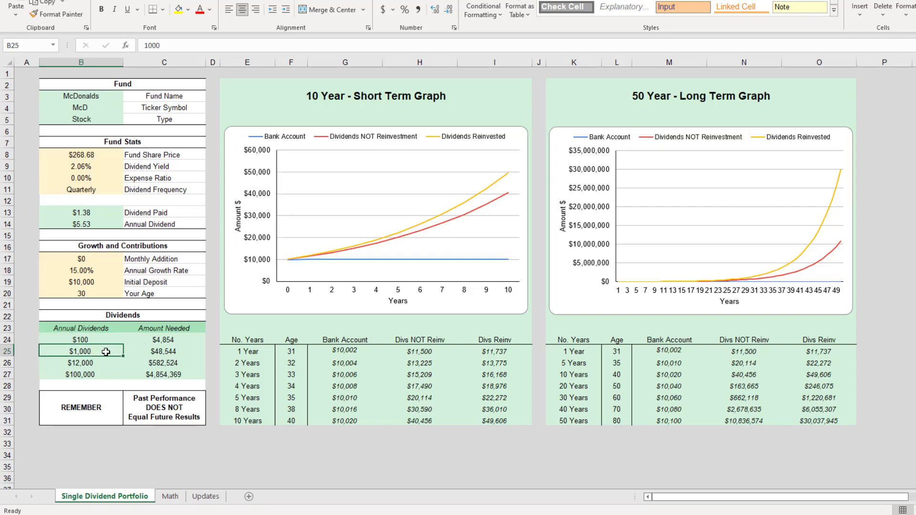
pyautogui.click(141, 354)
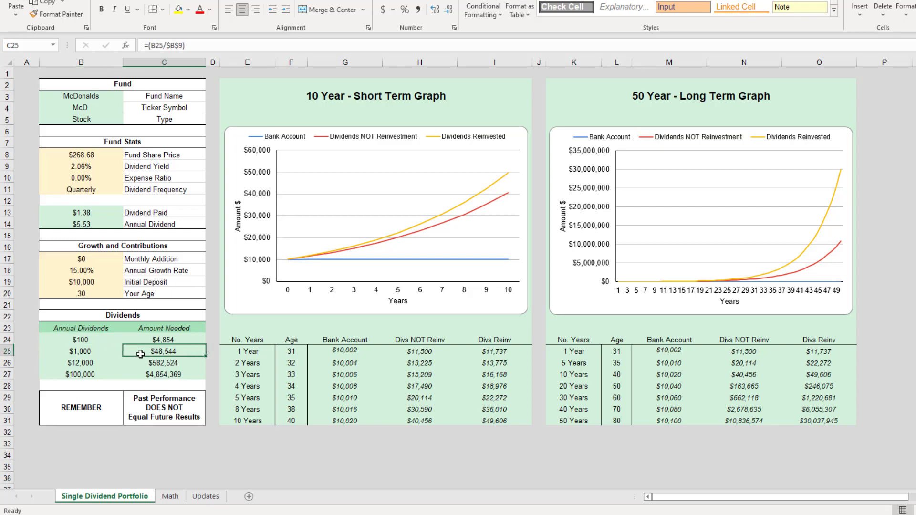
pyautogui.click(100, 363)
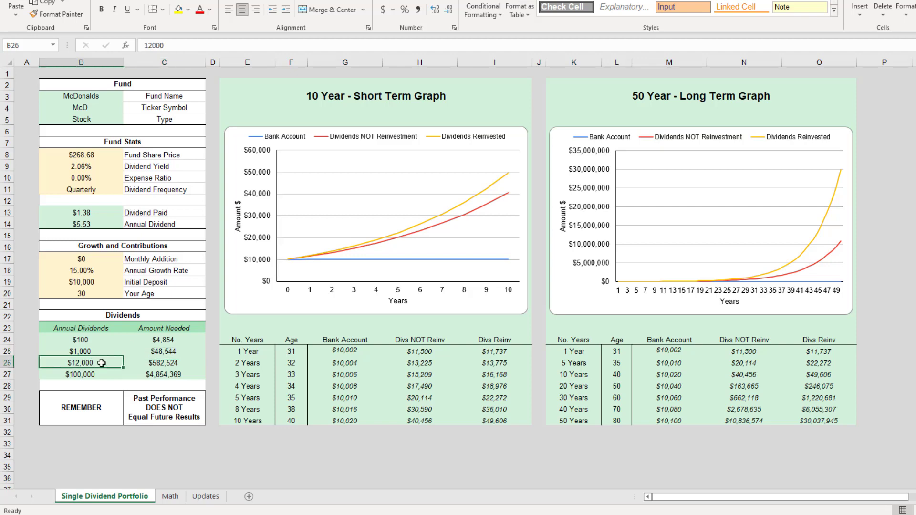
pyautogui.click(138, 363)
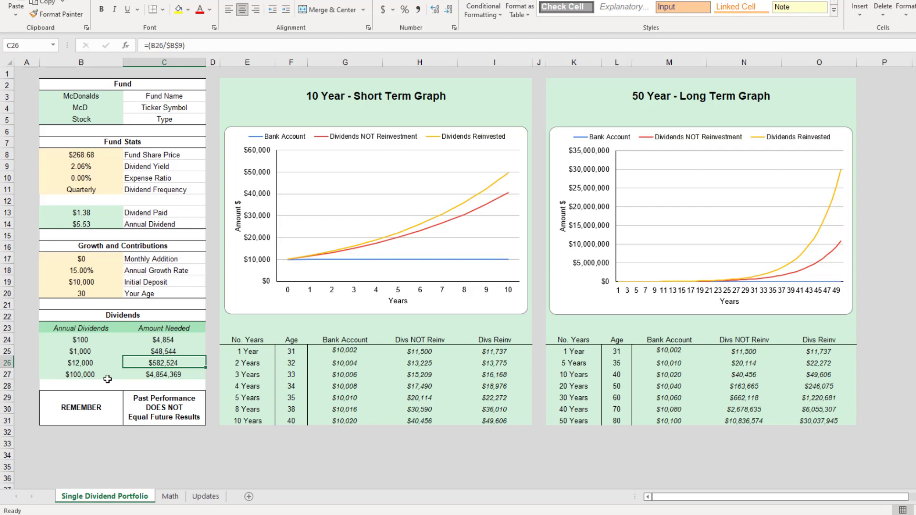
pyautogui.click(109, 375)
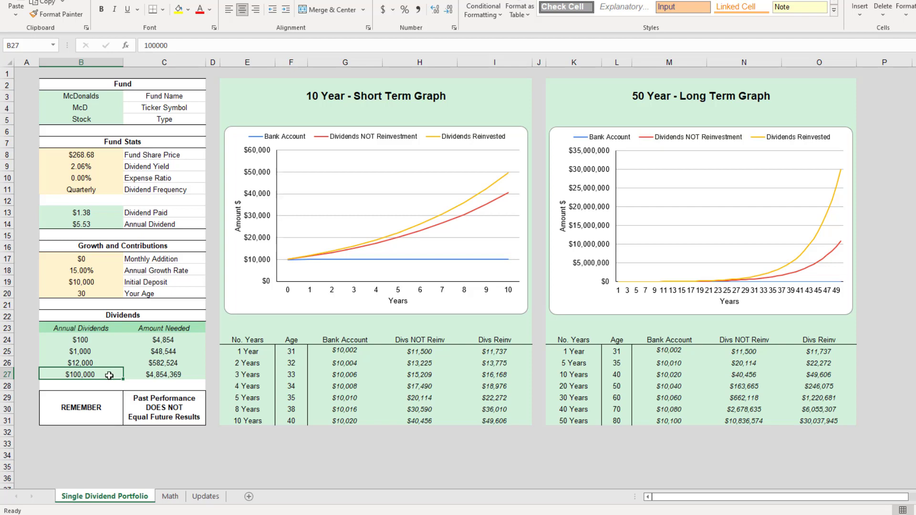
pyautogui.click(138, 377)
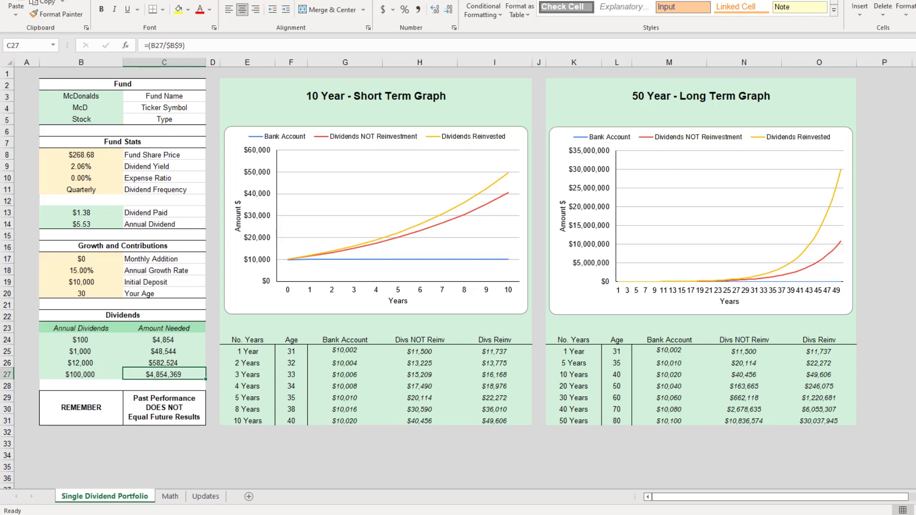
# - Open the Fund 1 VS Fund 2 workbook and review MCD vs VOO dividends and growth (20% vs 15.85%)
pyautogui.click(622, 514)
pyautogui.click(578, 485)
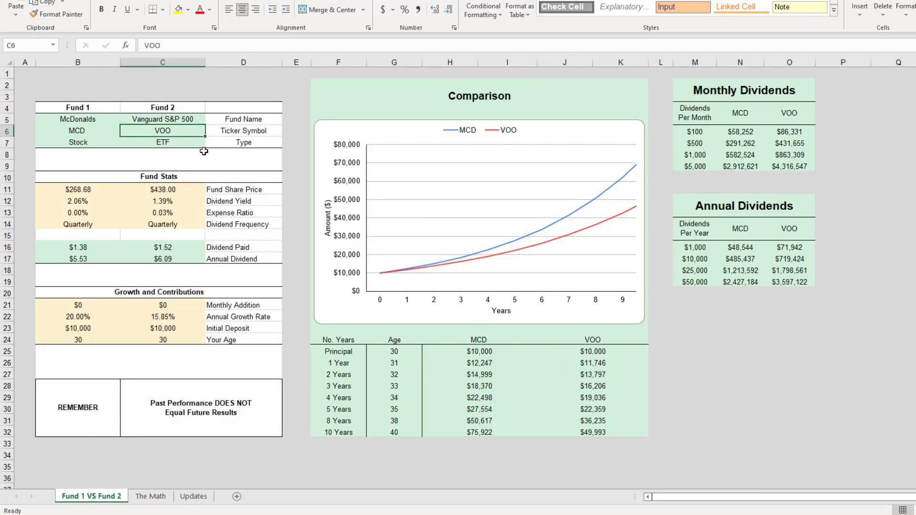
pyautogui.click(91, 131)
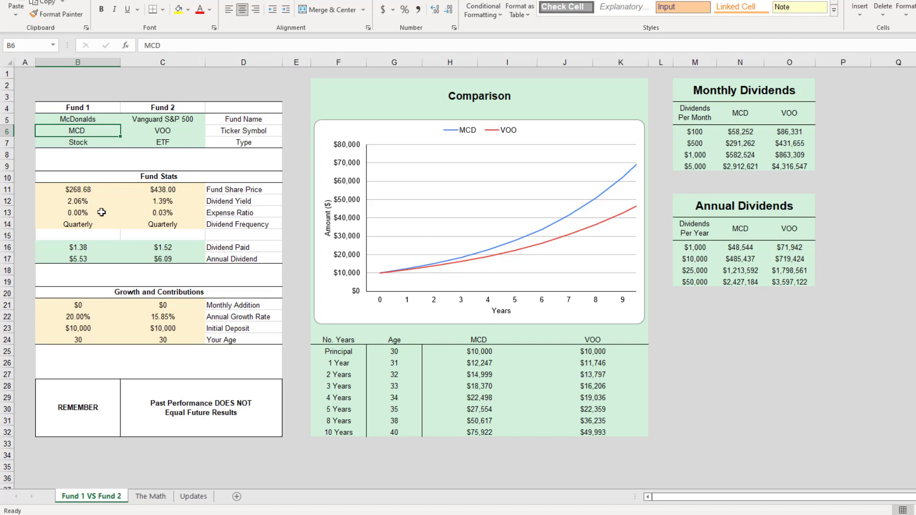
pyautogui.click(148, 259)
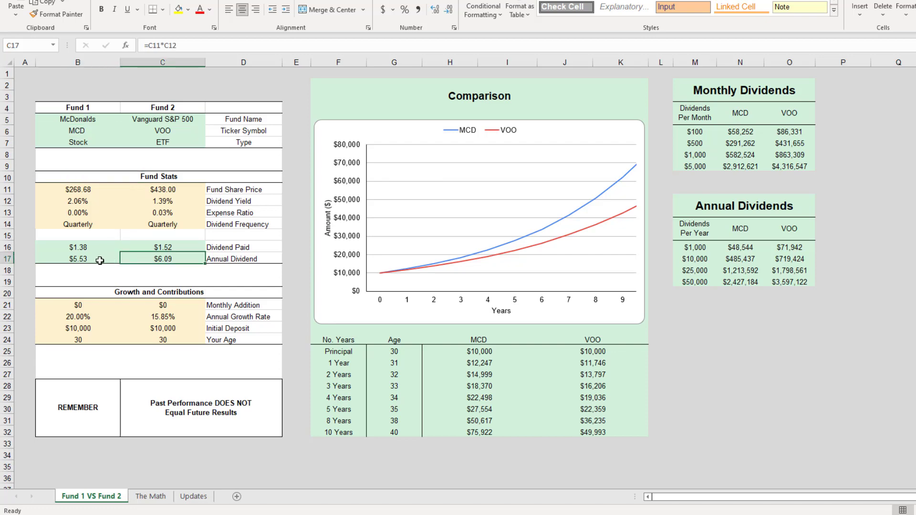
pyautogui.click(99, 260)
pyautogui.click(143, 259)
pyautogui.click(104, 319)
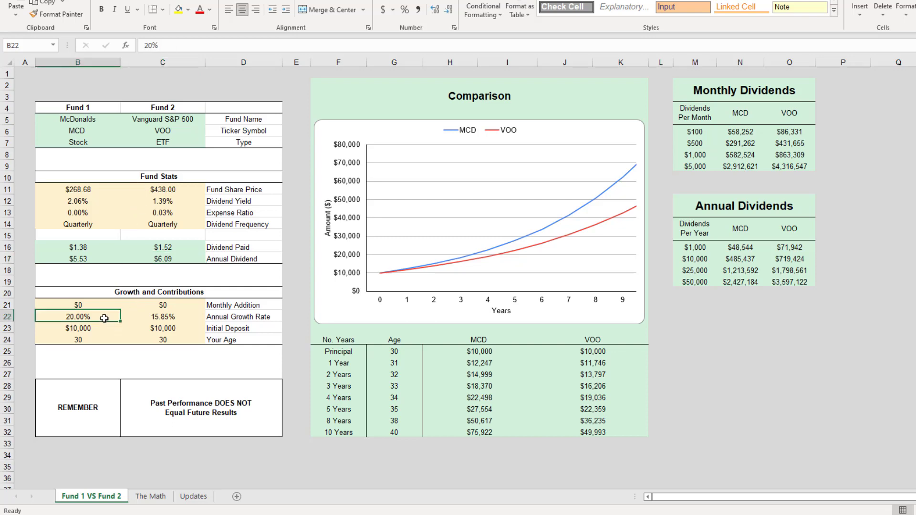
pyautogui.click(138, 318)
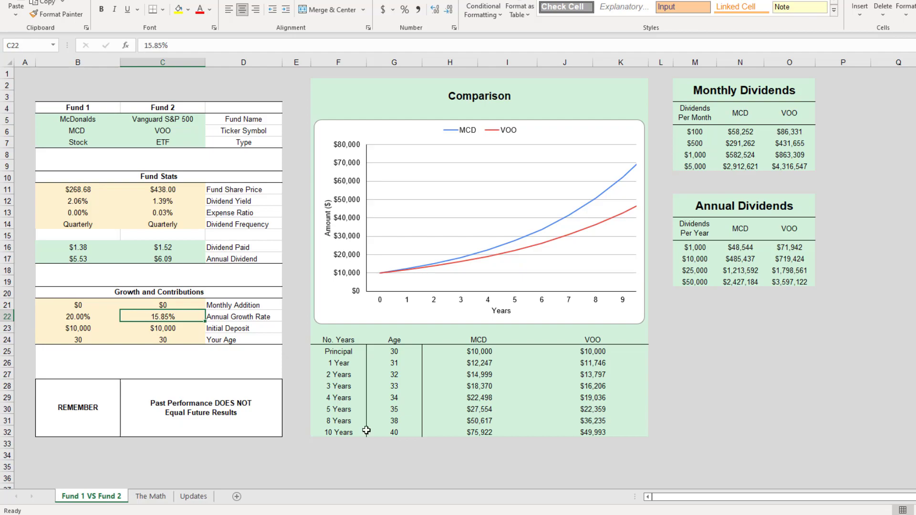
pyautogui.moveTo(347, 514)
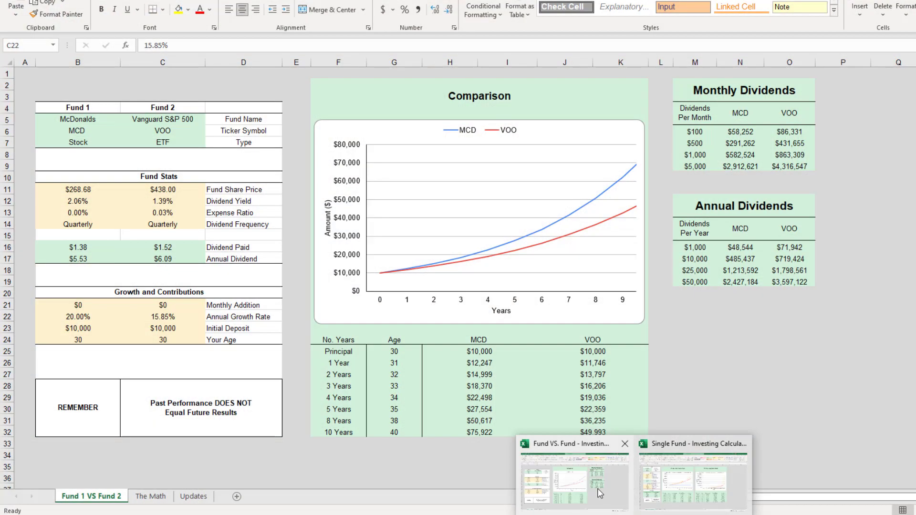
# - Return to the Fund 1 VS Fund 2 workbook in Excel
pyautogui.click(568, 484)
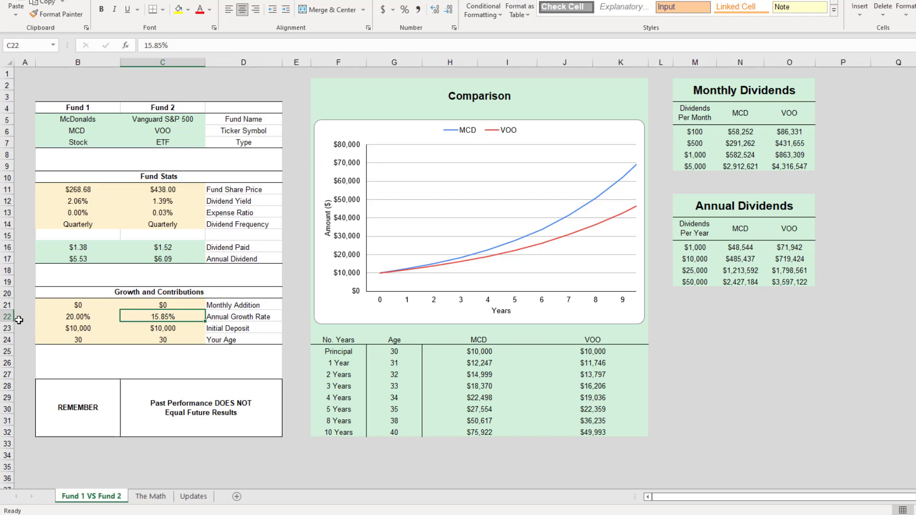
# - Enter 20% growth for VOO and 30% for MCD, then compare the 1-year and 10-year projections
pyautogui.write('20')
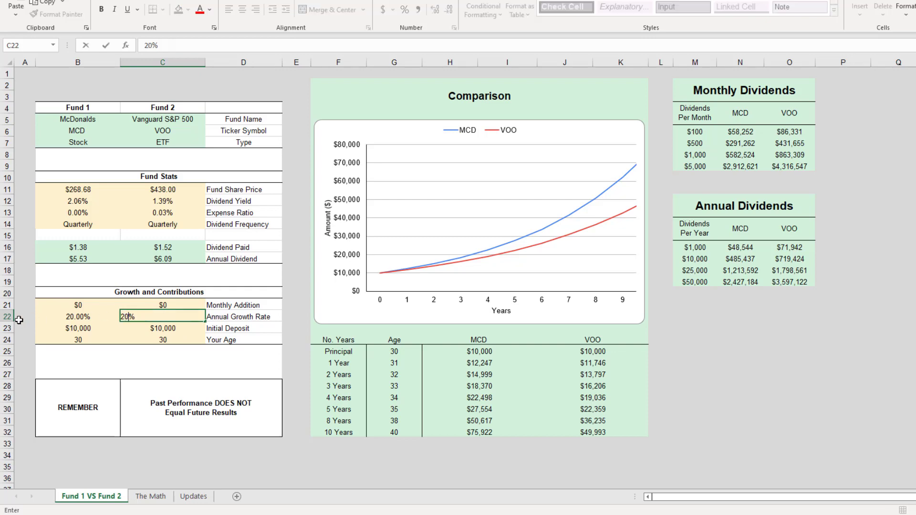
pyautogui.press('Return')
pyautogui.press('Up')
pyautogui.press('Left')
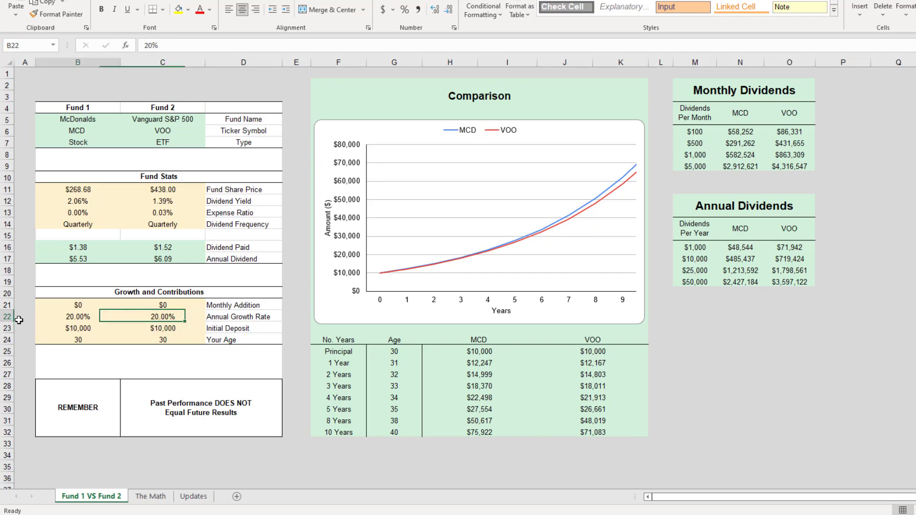
pyautogui.write('30')
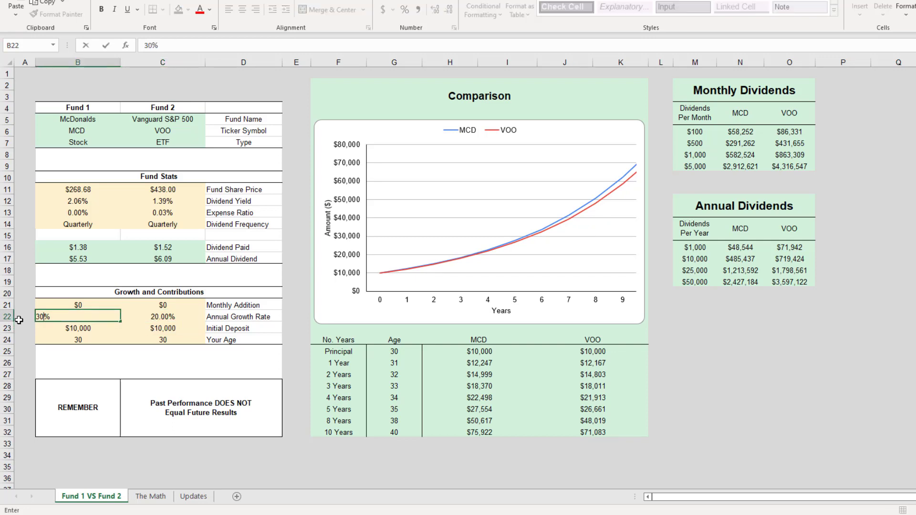
pyautogui.press('Return')
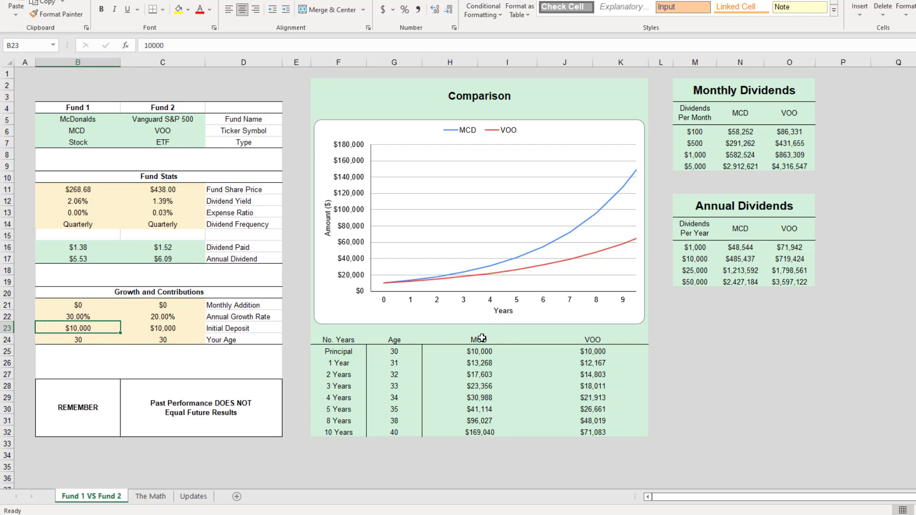
pyautogui.click(505, 362)
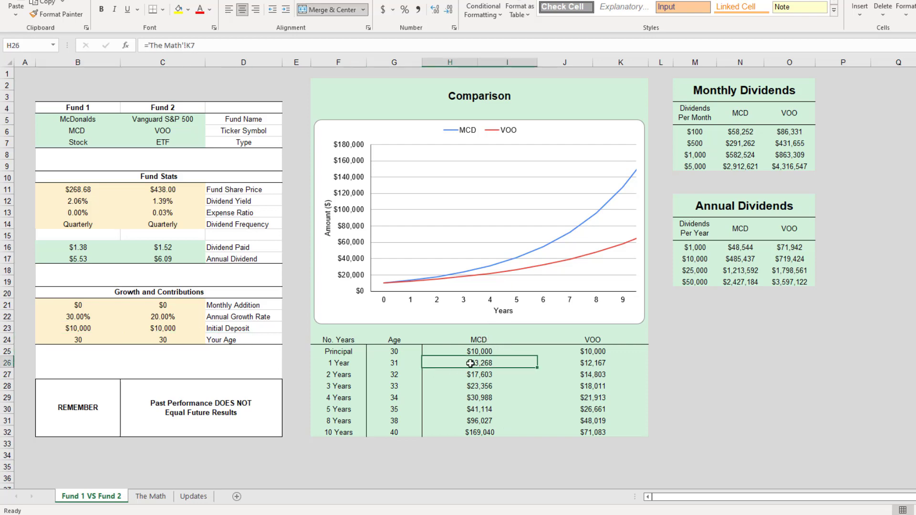
pyautogui.click(576, 366)
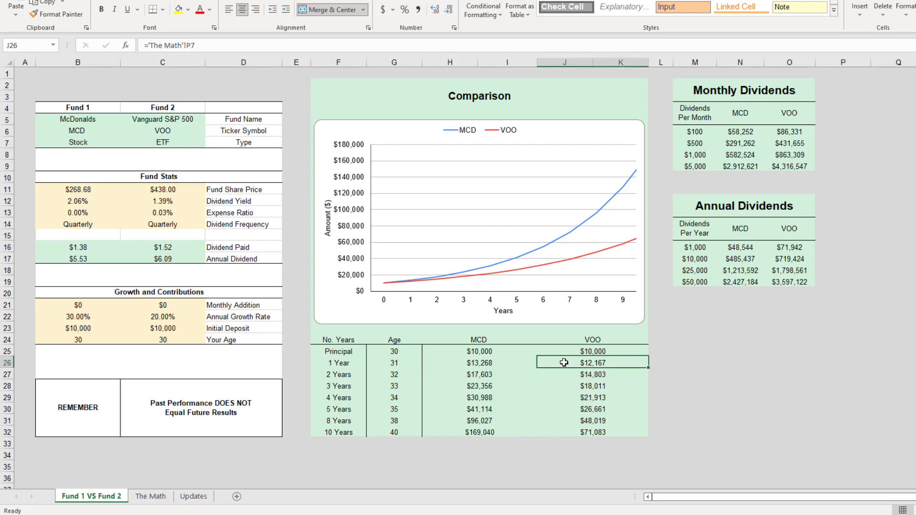
pyautogui.moveTo(511, 432); pyautogui.dragTo(562, 431)
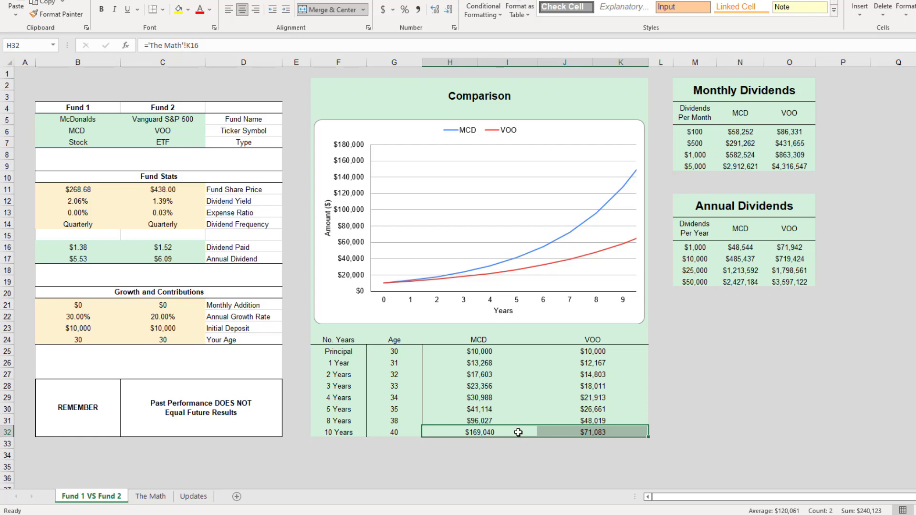
pyautogui.click(104, 321)
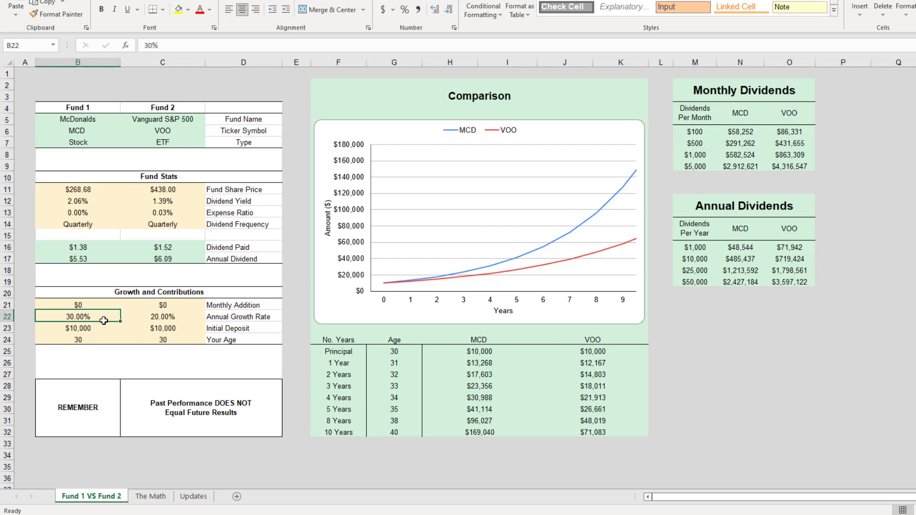
# - Set McDonald's growth to 10% and VOO's to 15%, giving 10-year values of $31,804 vs $46,444
pyautogui.write('10')
pyautogui.press('Return')
pyautogui.press('Right')
pyautogui.press('Up')
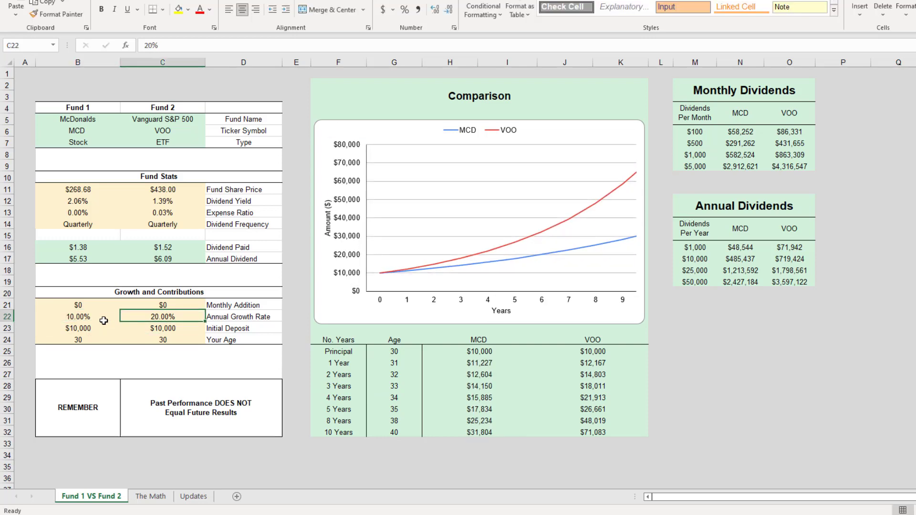
pyautogui.write('15')
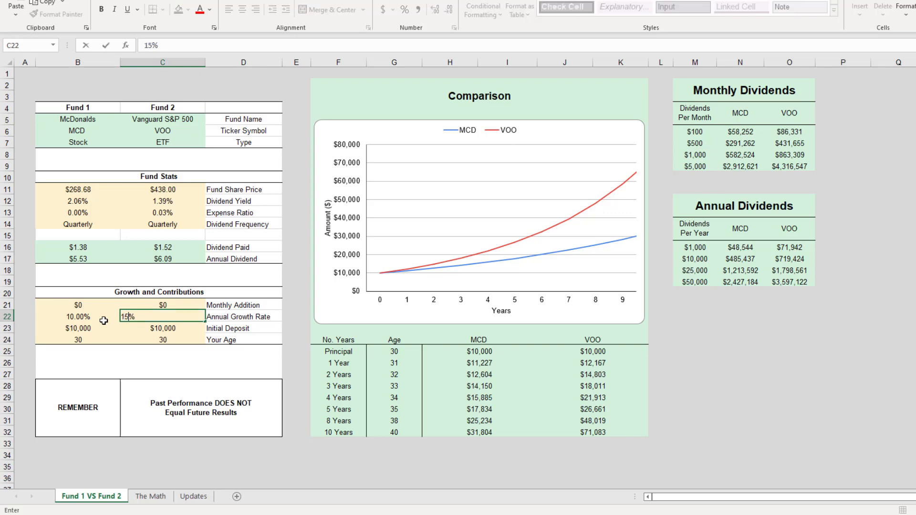
pyautogui.press('Return')
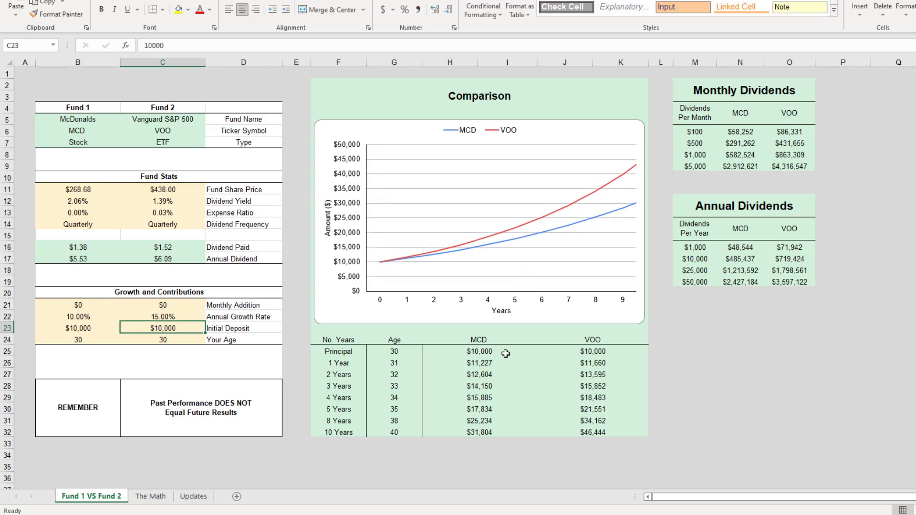
pyautogui.click(503, 433)
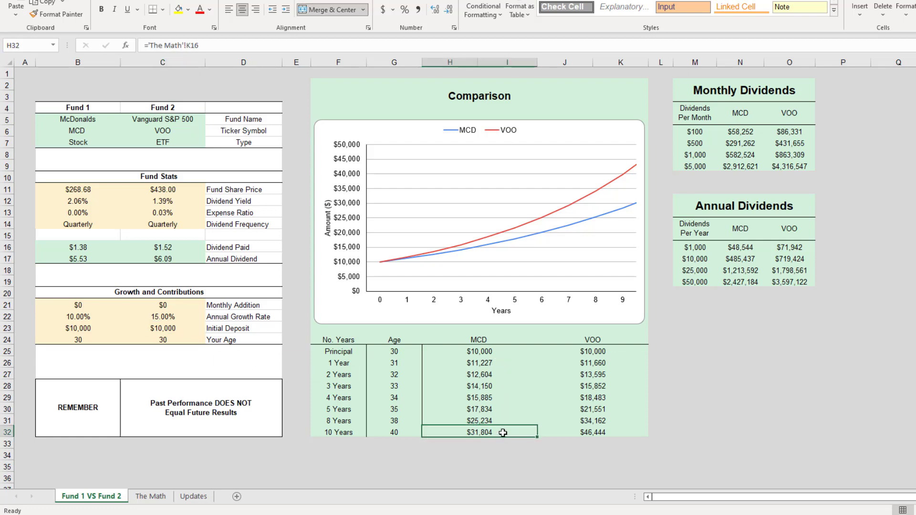
pyautogui.click(563, 433)
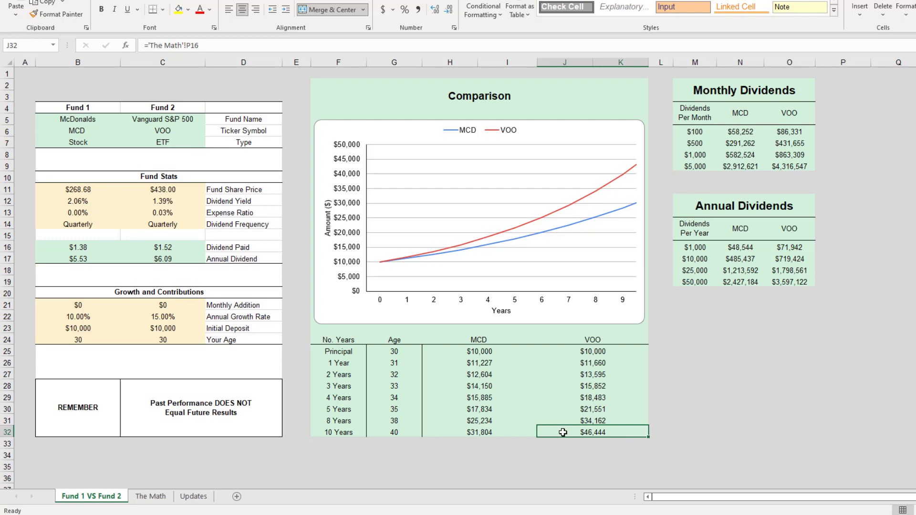
# - Lower VOO's growth rate to 10% and compare 10-year values of $31,804 and $29,777
pyautogui.click(168, 319)
pyautogui.write('100')
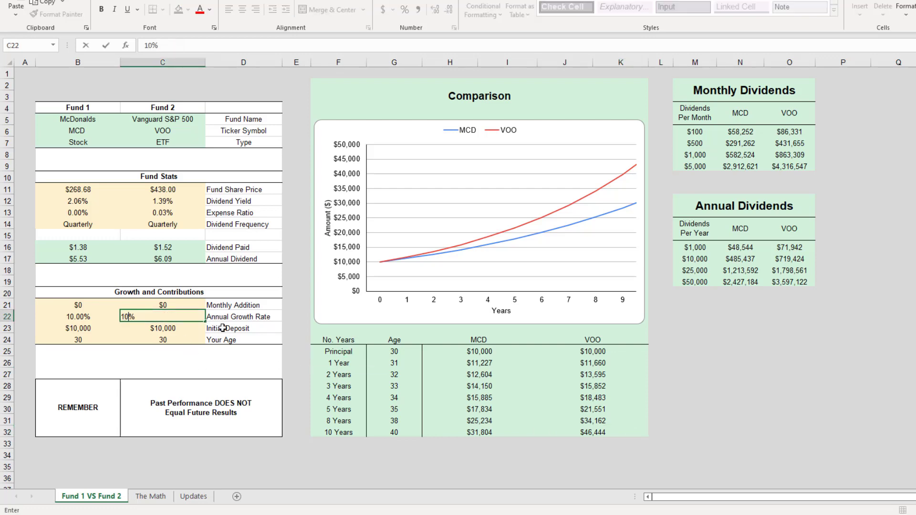
pyautogui.press('BackSpace')
pyautogui.press('Return')
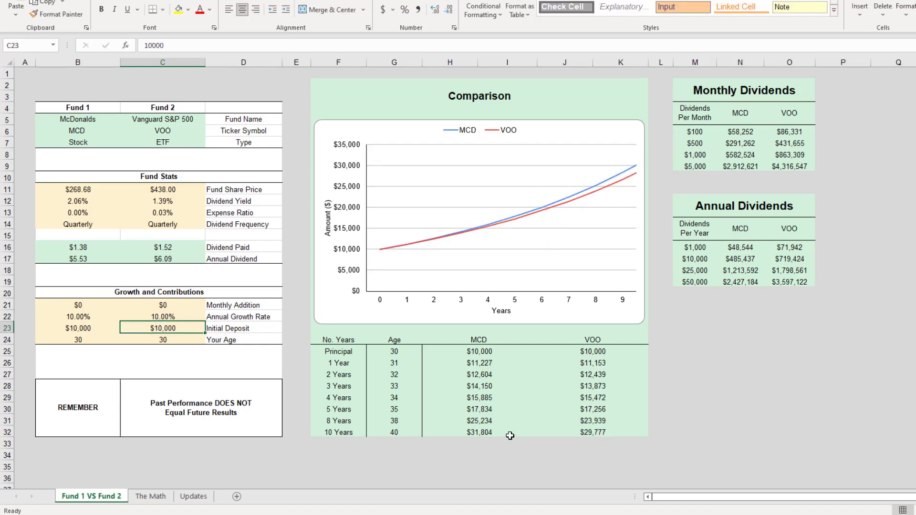
pyautogui.moveTo(506, 433); pyautogui.dragTo(564, 428)
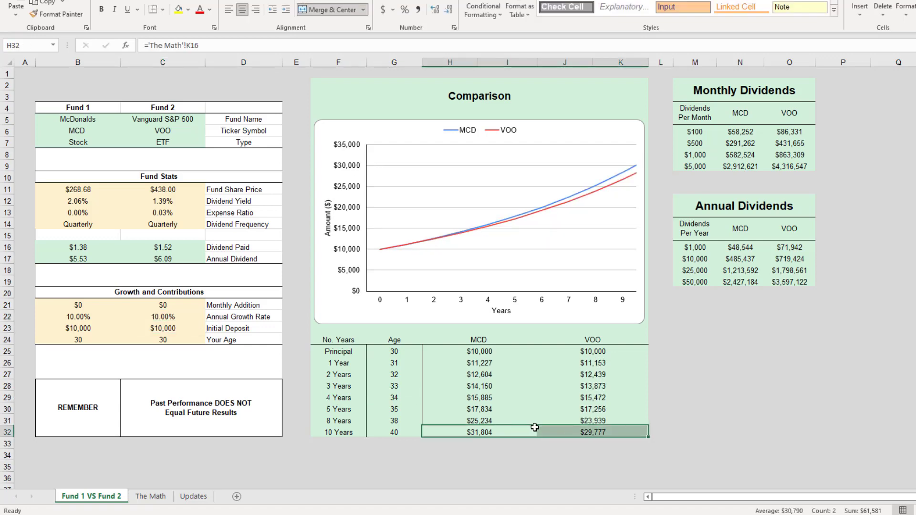
pyautogui.click(518, 435)
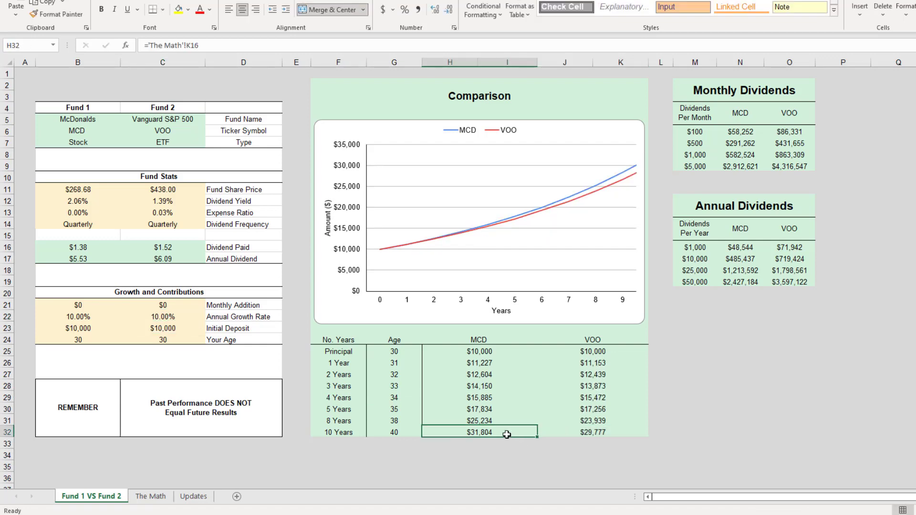